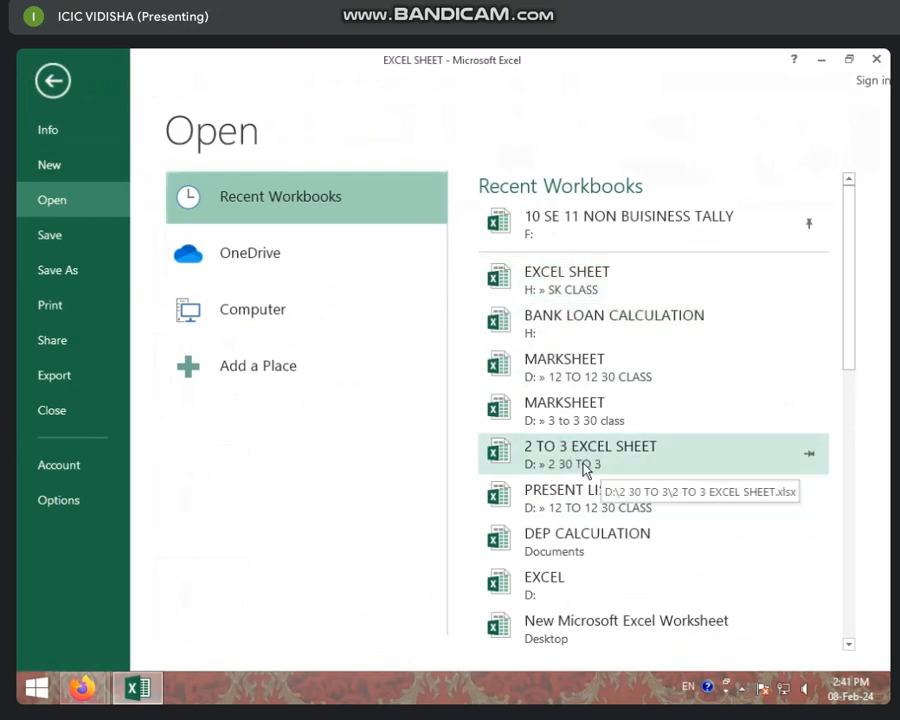
Open the recent workbook 2 TO 3 EXCEL SHEET and inspect the first student's TOTAL formula in J6
left_click(565, 465)
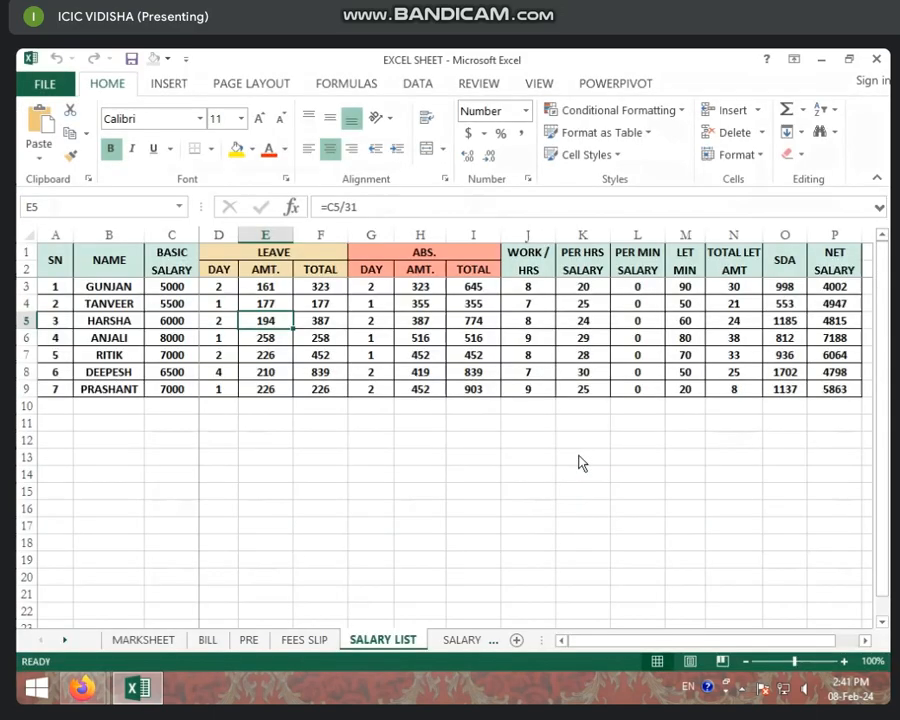
left_click(127, 460)
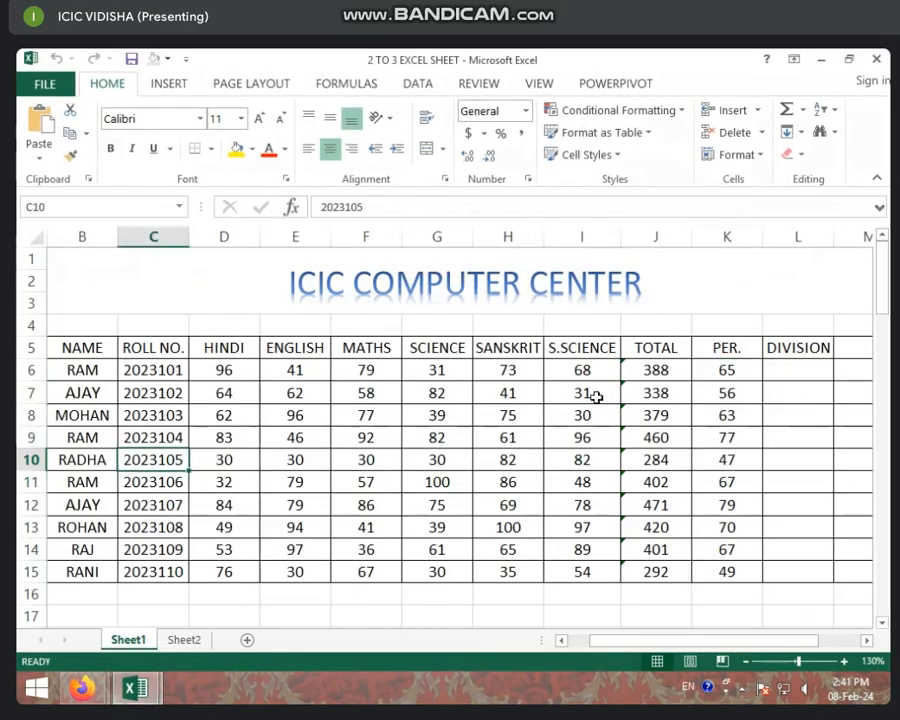
left_click(658, 368)
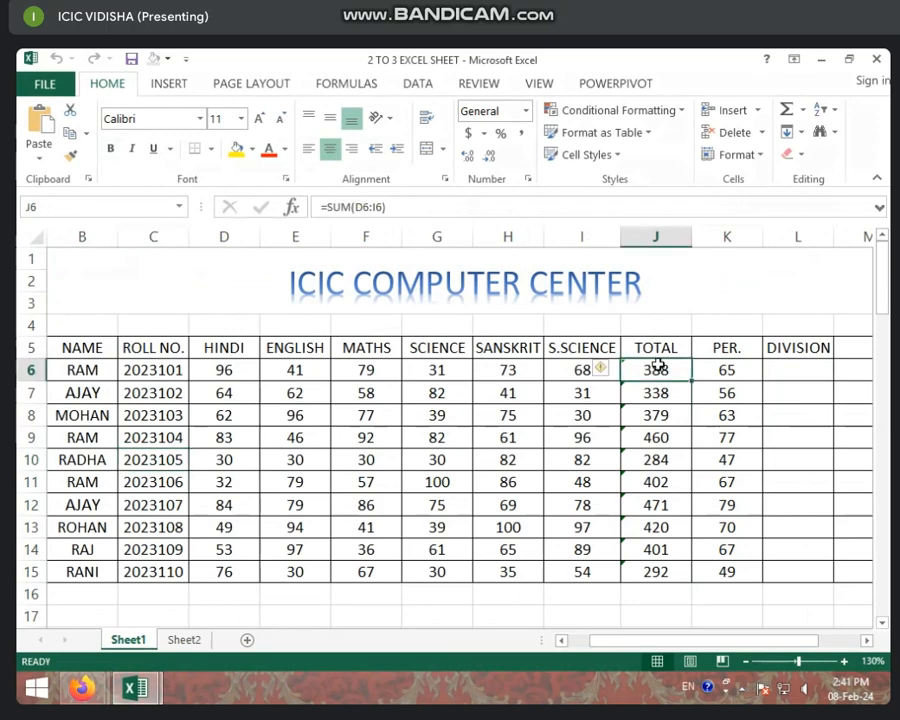
Clear the contents of the PER. and DIVISION columns in K6:L15
left_click(727, 372)
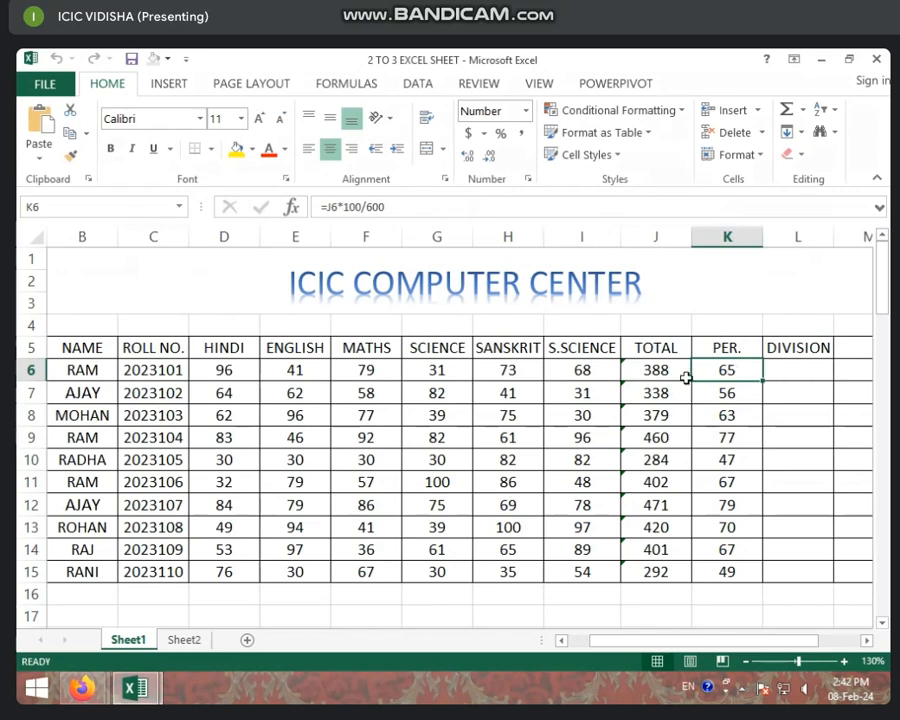
left_click_drag(727, 372, 778, 586)
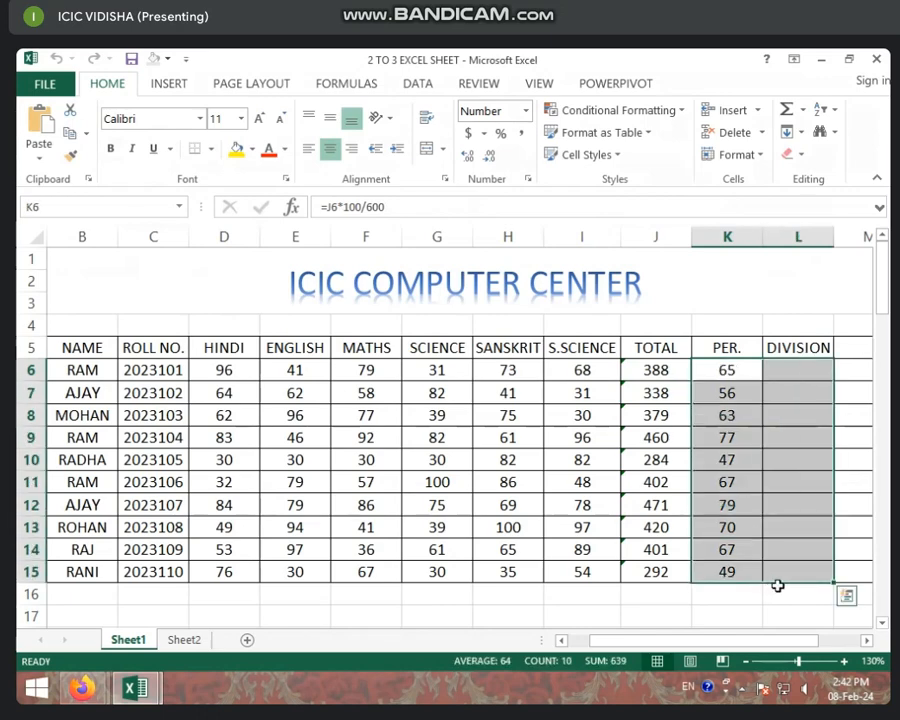
key("Delete")
Calculate the percentage in K6 with =J6*100/600 and fill the formula down to K15
left_click(707, 372)
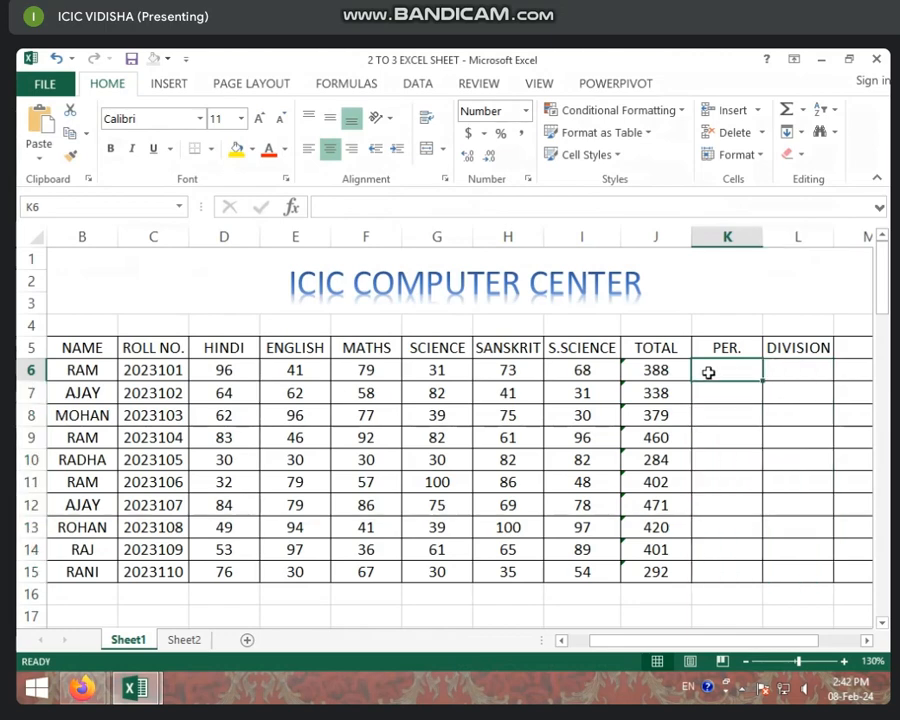
type("=")
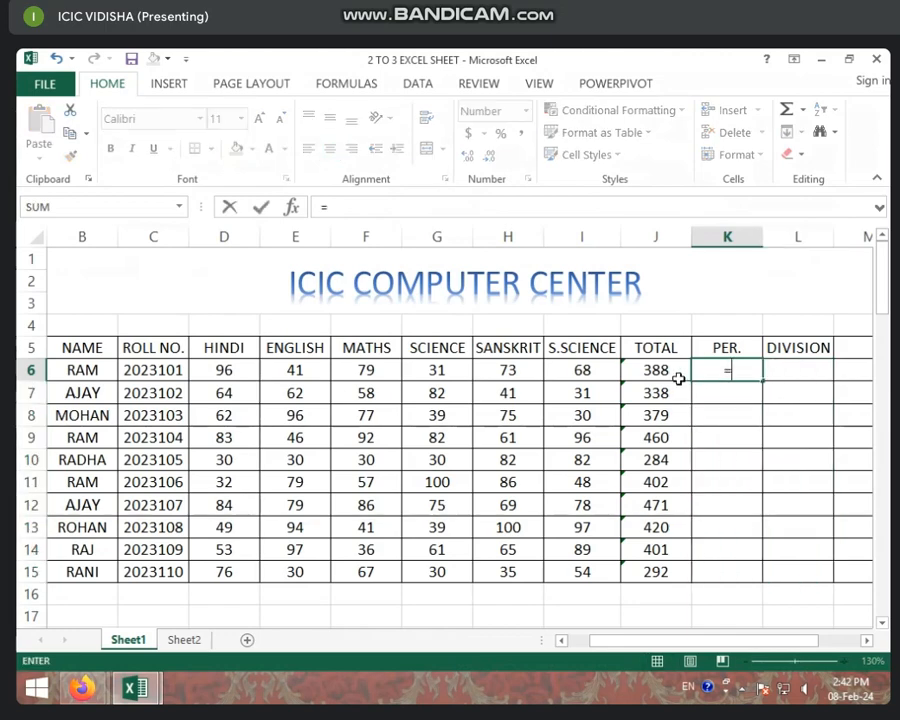
left_click(675, 373)
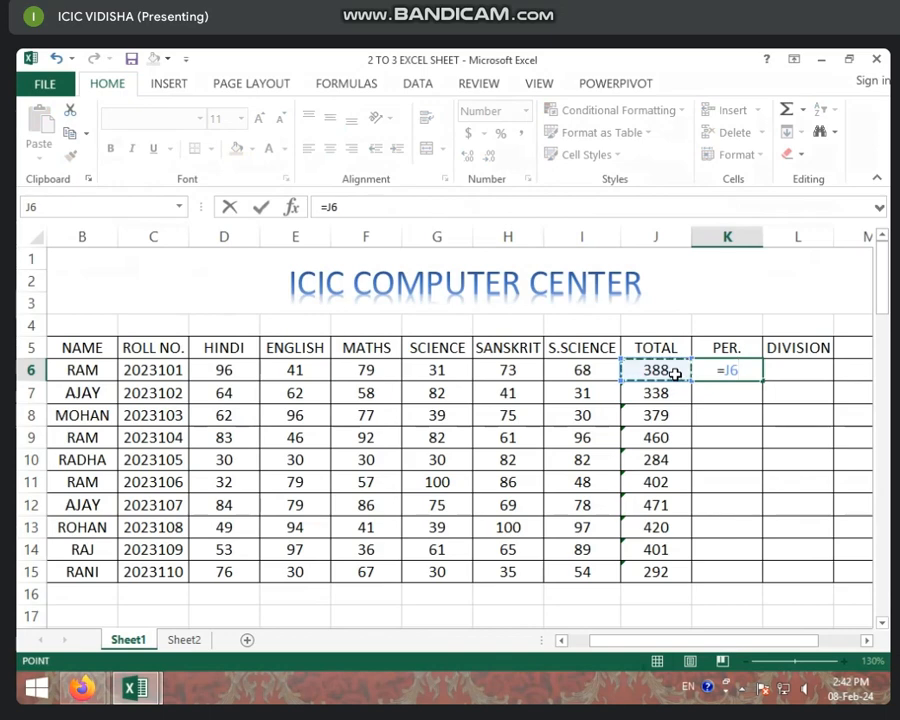
type("*100")
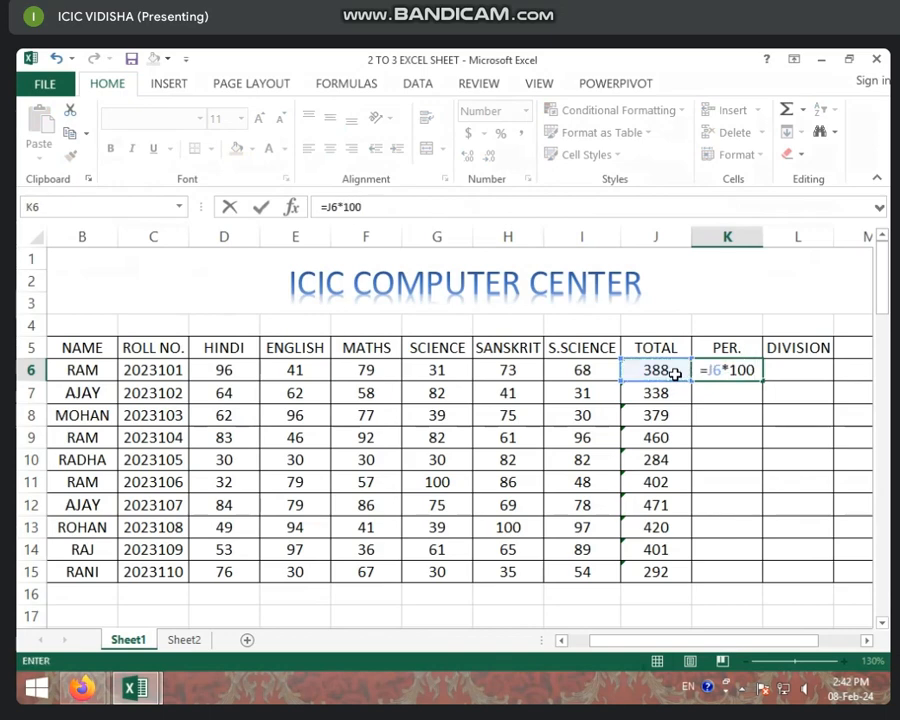
type("/600")
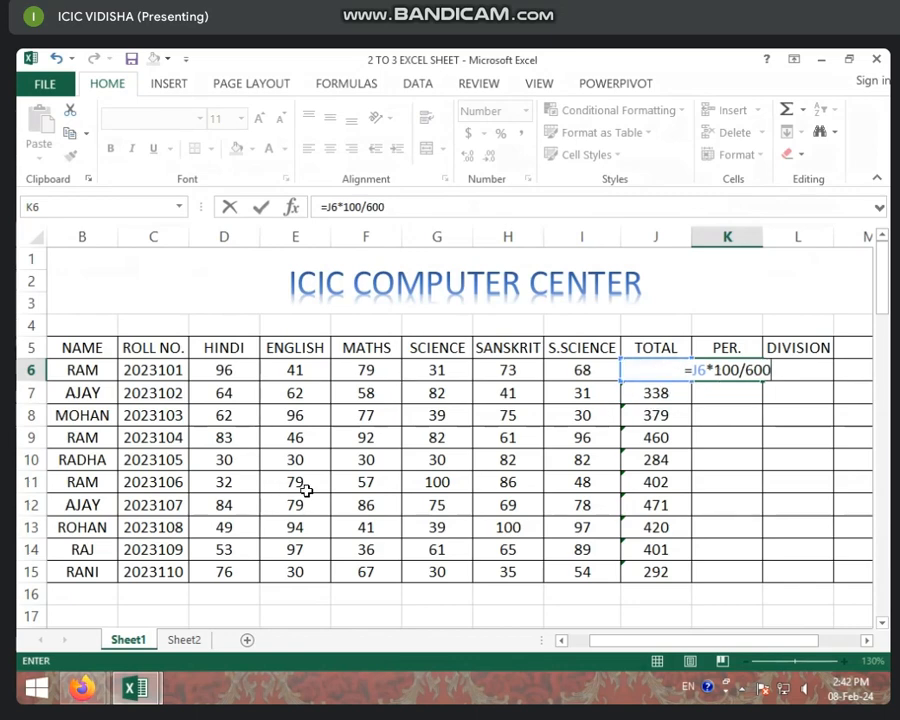
key("Return")
left_click(750, 374)
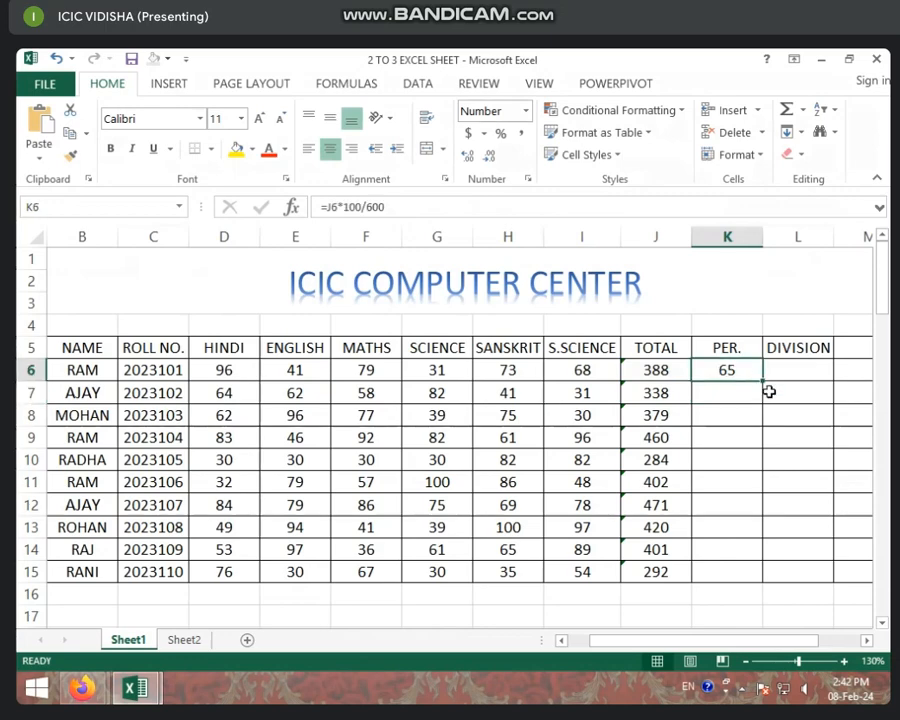
left_click_drag(763, 381, 770, 580)
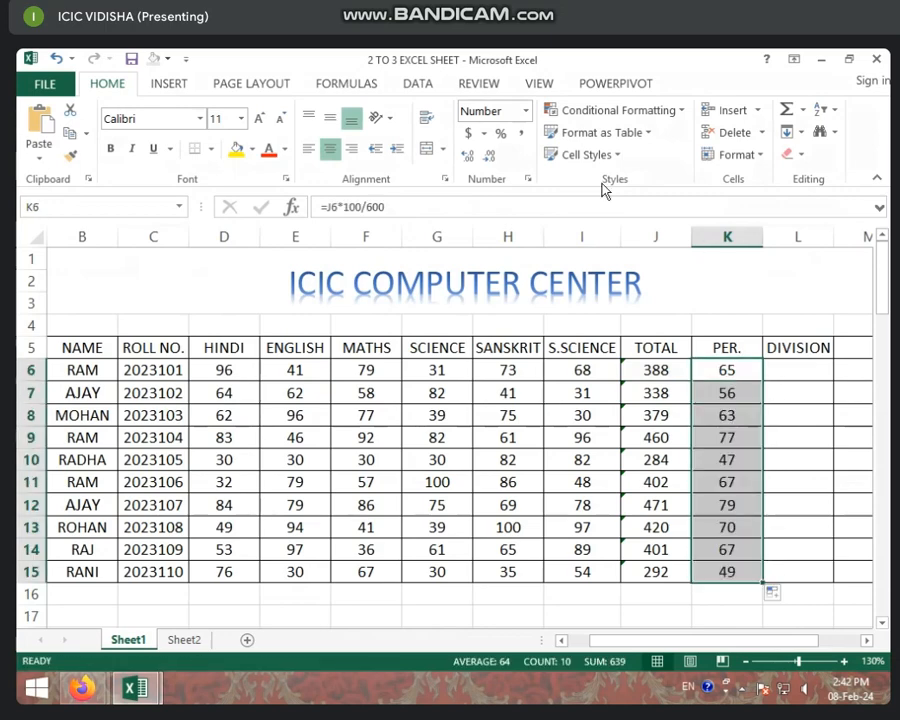
Try out the decimal display of the percentages in K6:K15, extending them to five decimal places
left_click(467, 157)
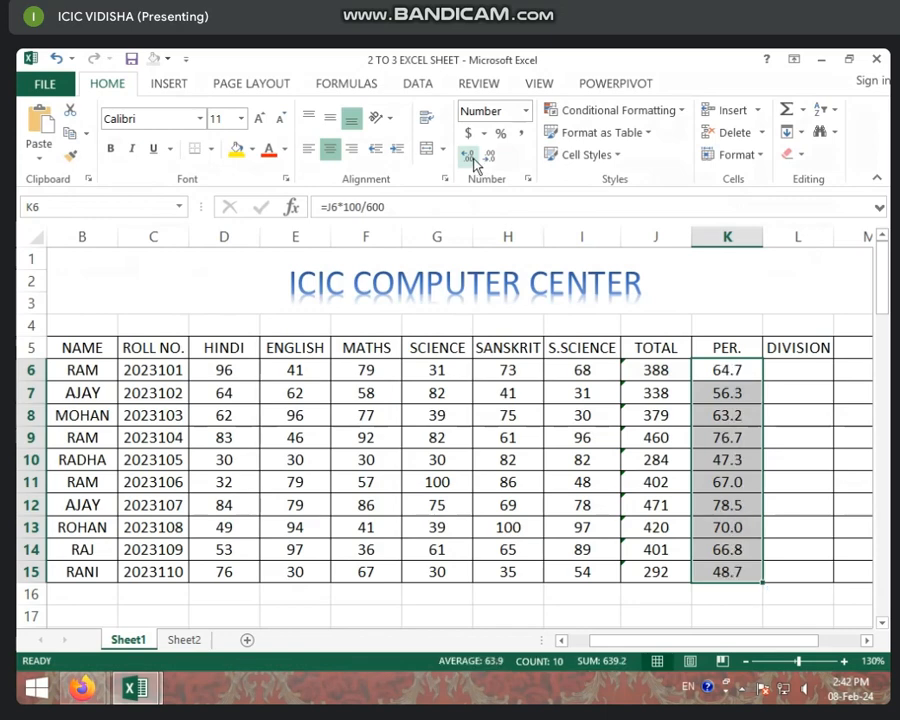
left_click(488, 158)
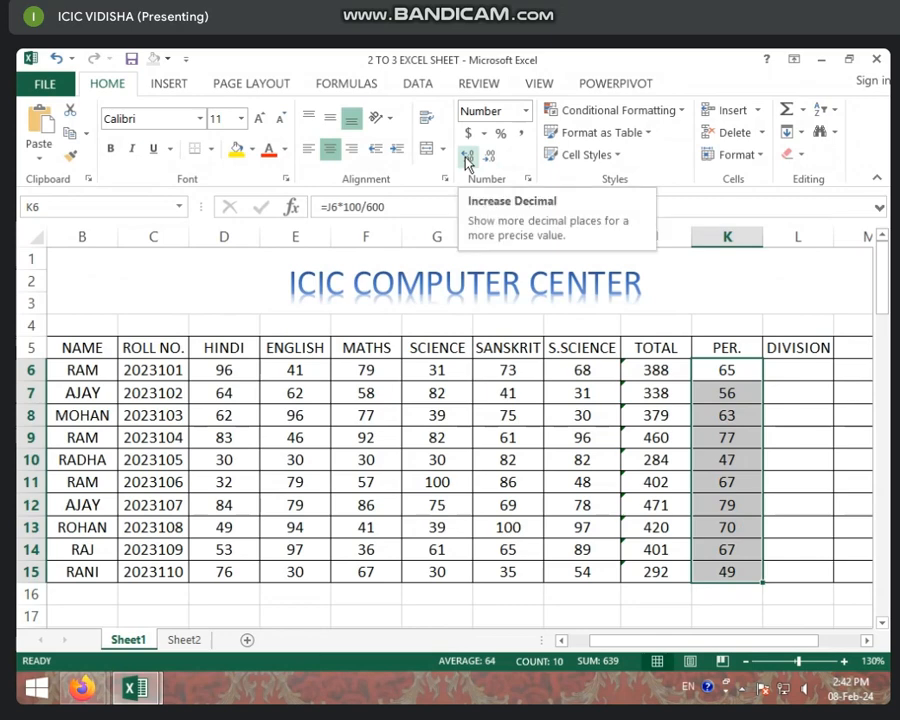
left_click(465, 157)
left_click(465, 157)
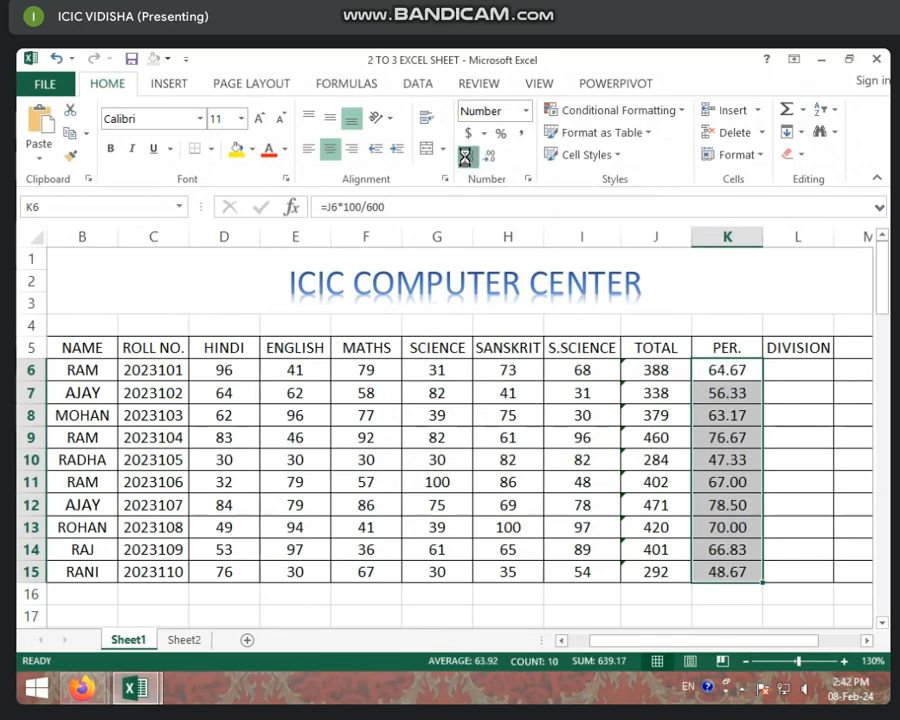
left_click(465, 157)
left_click(465, 157)
left_click(465, 158)
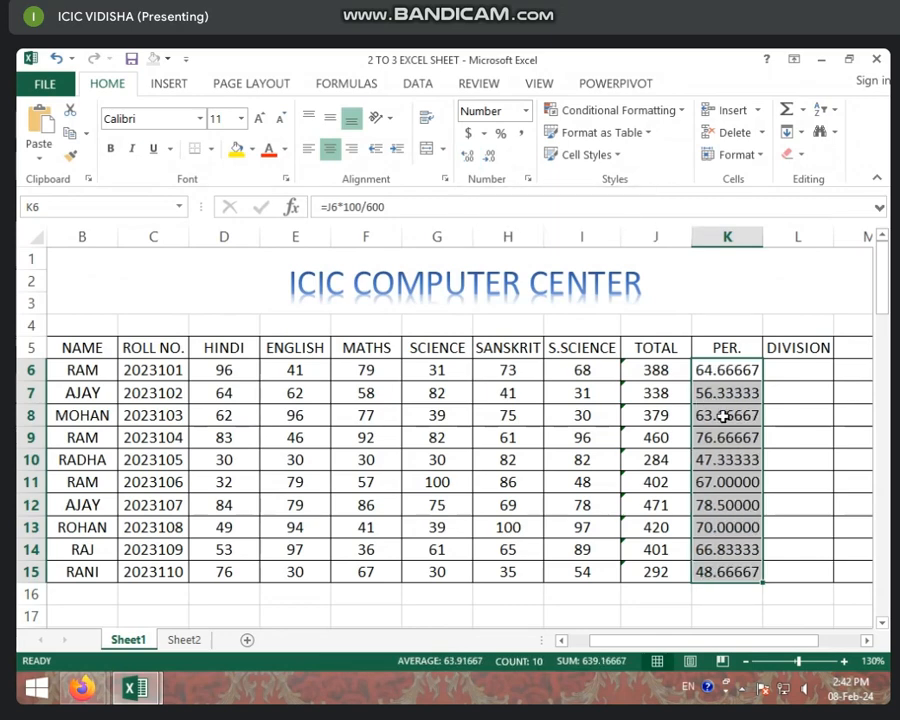
Reduce the decimal places of the percentages in K6:K15 until they show whole numbers
left_click(491, 160)
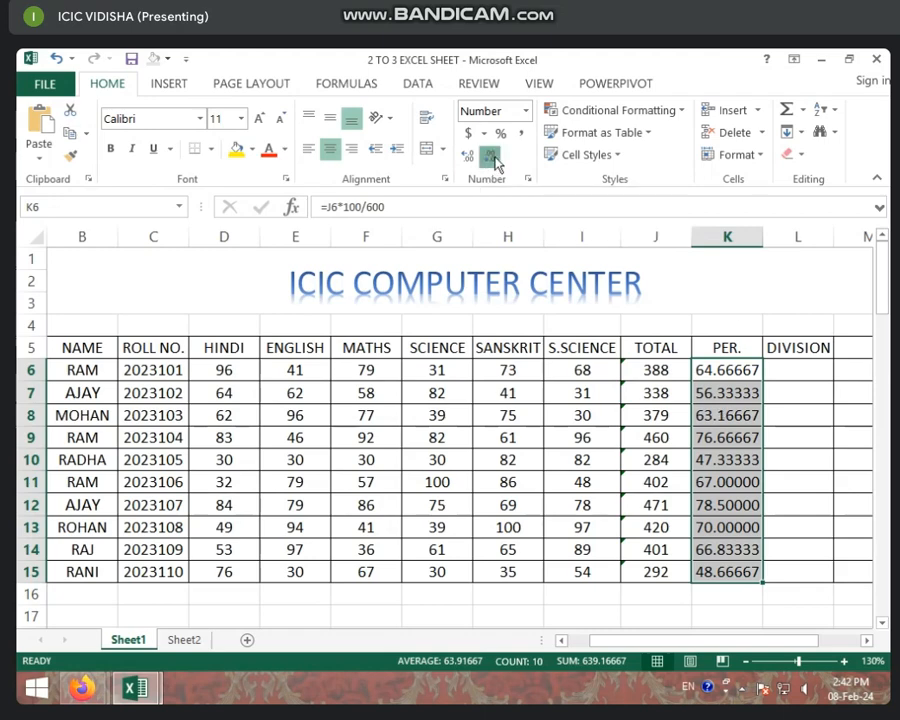
left_click(492, 160)
left_click(492, 160)
left_click(492, 160)
left_click(492, 160)
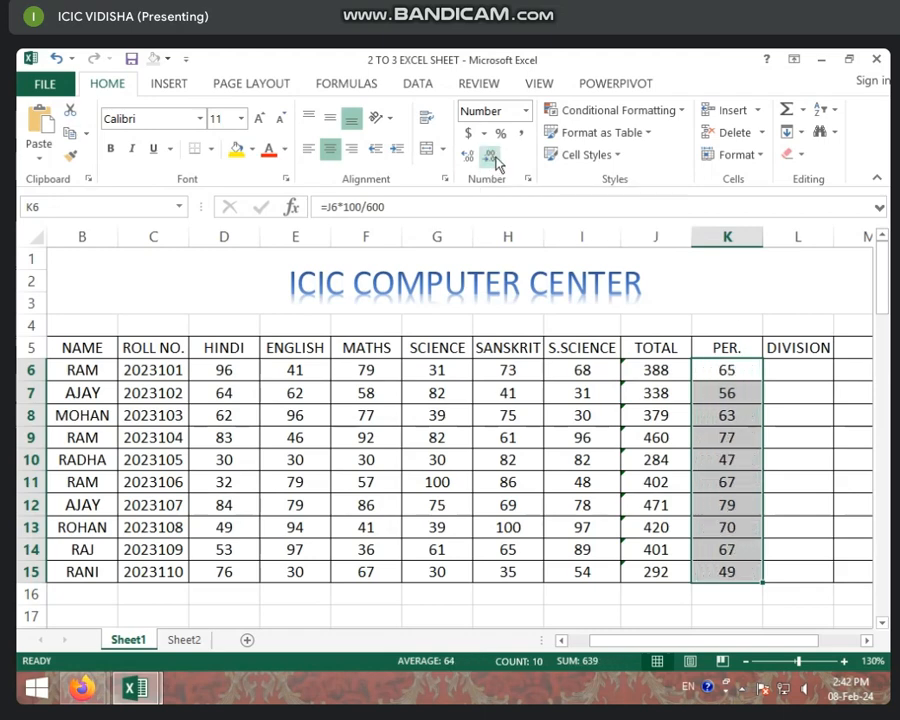
left_click(795, 372)
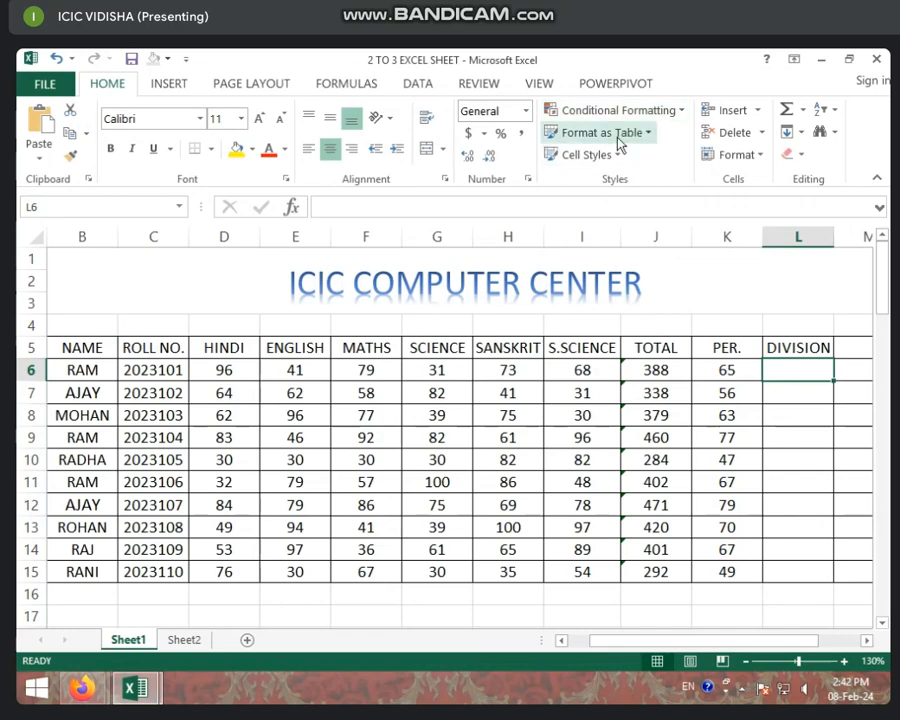
left_click(657, 138)
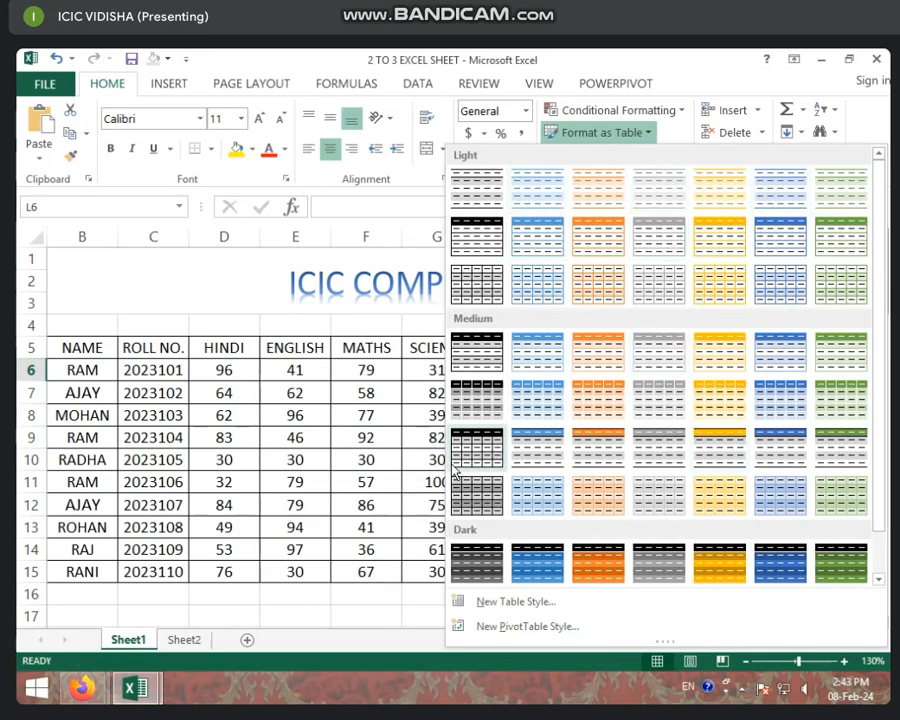
key("Escape")
left_click(296, 458)
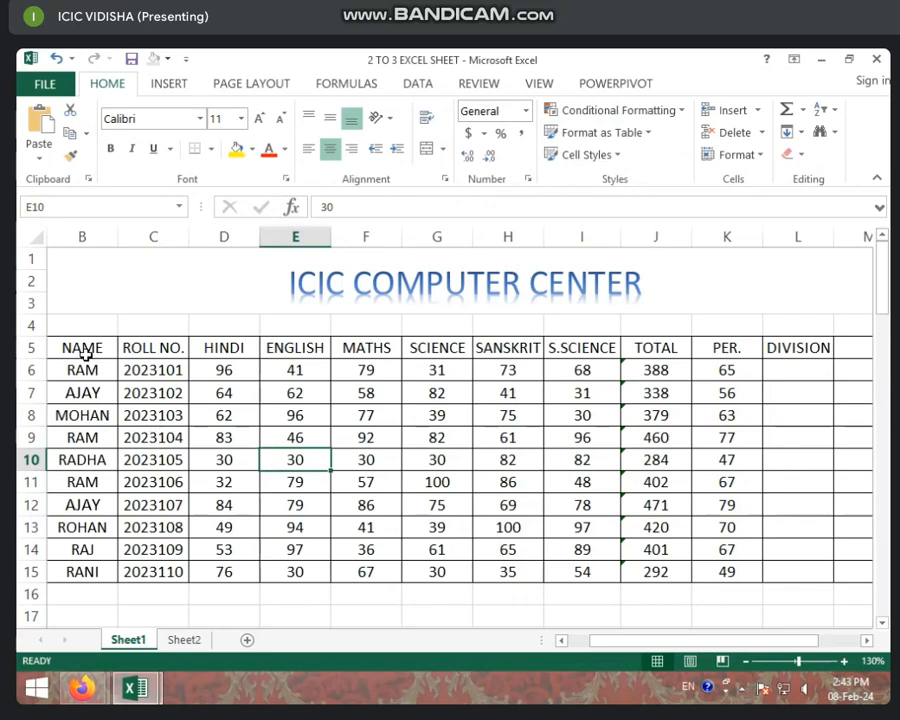
Format the marks range A5:M15 as a table with headers, using the orange style from the Dark group
left_click_drag(699, 642, 583, 648)
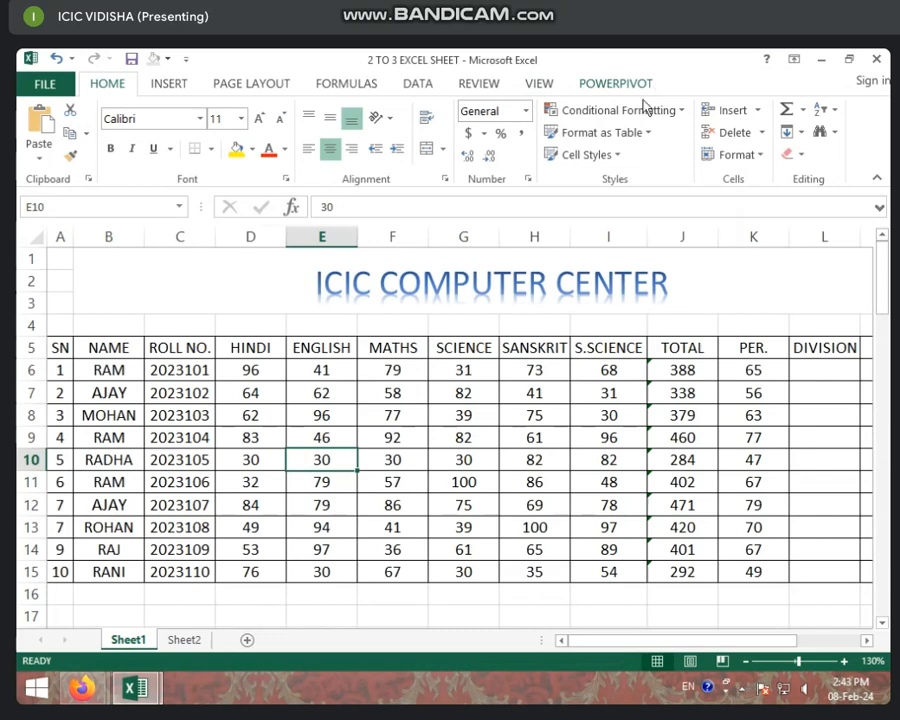
left_click_drag(54, 346, 637, 569)
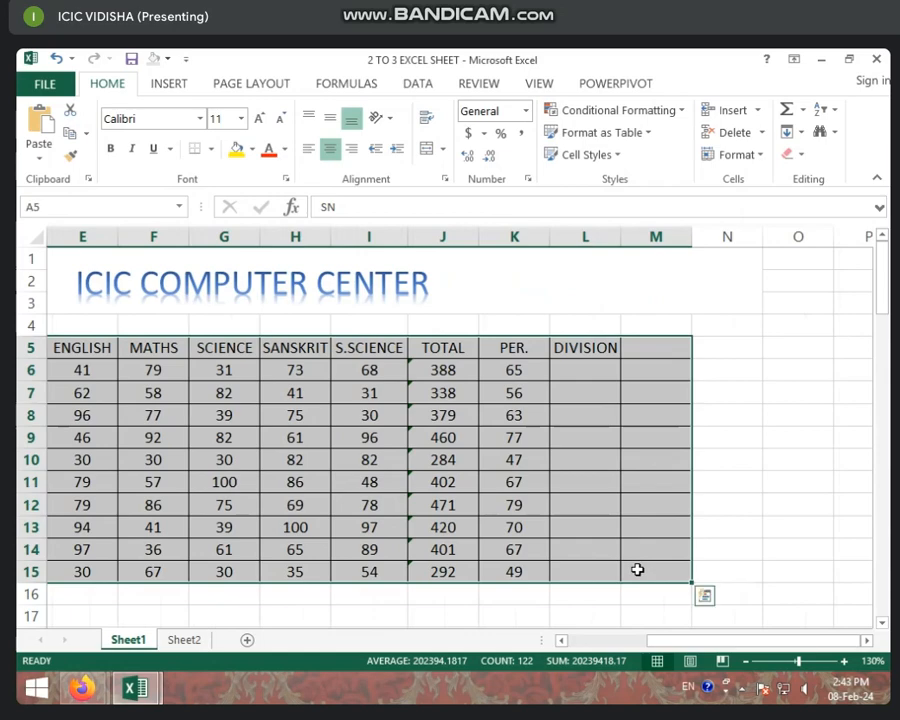
left_click(642, 134)
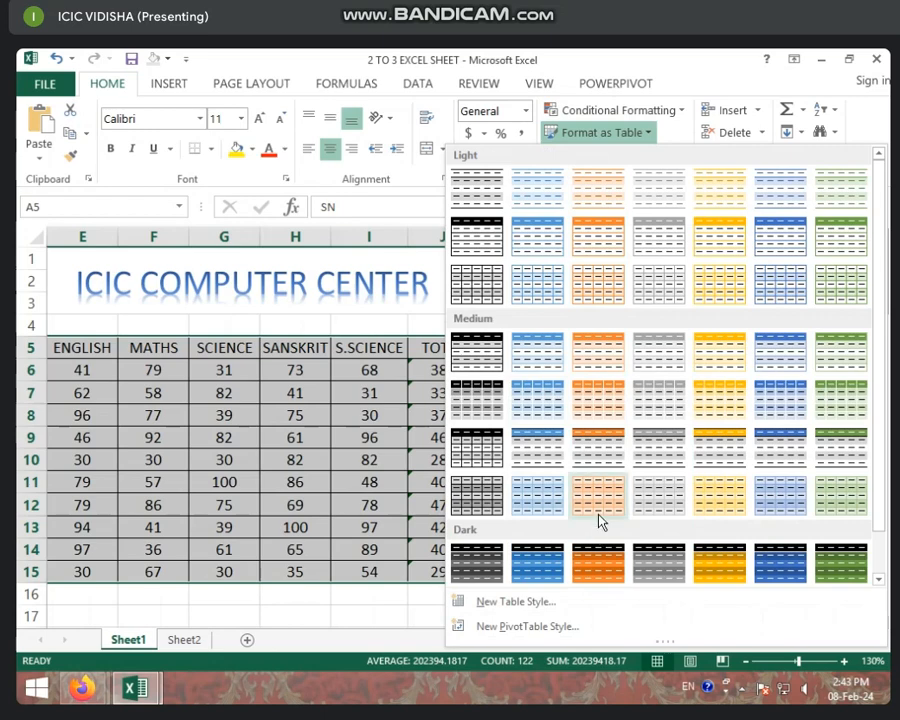
left_click(600, 568)
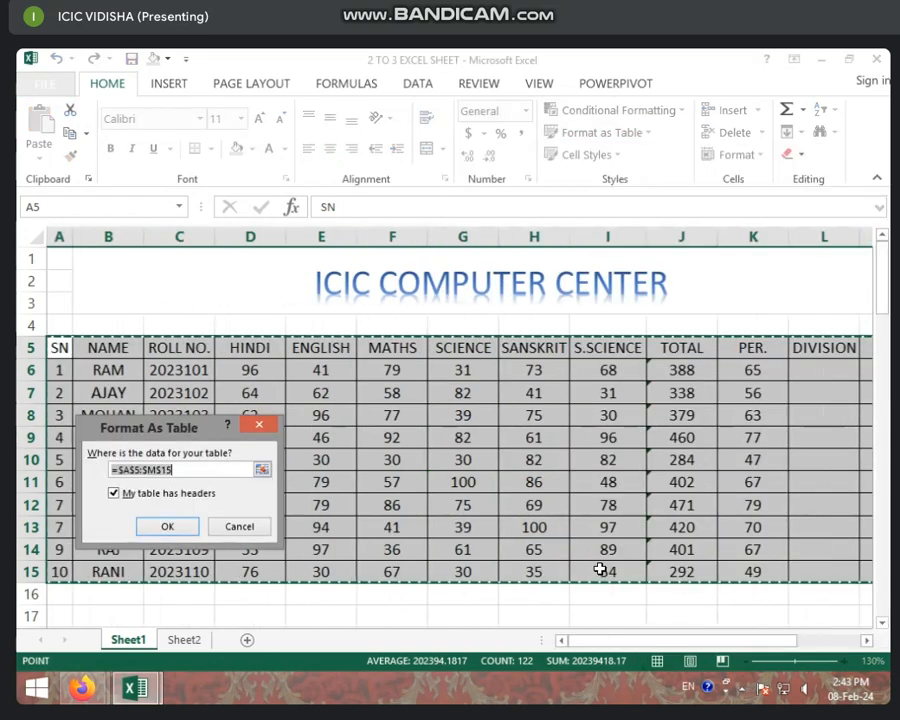
left_click(183, 528)
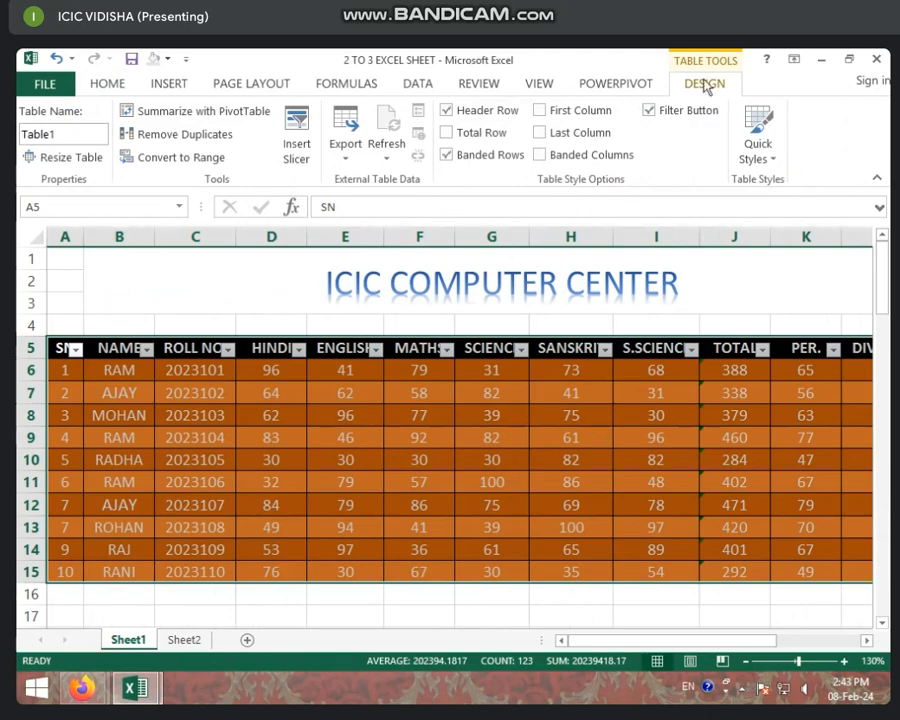
Undo the orange table formatting of the marks range
left_click(480, 462)
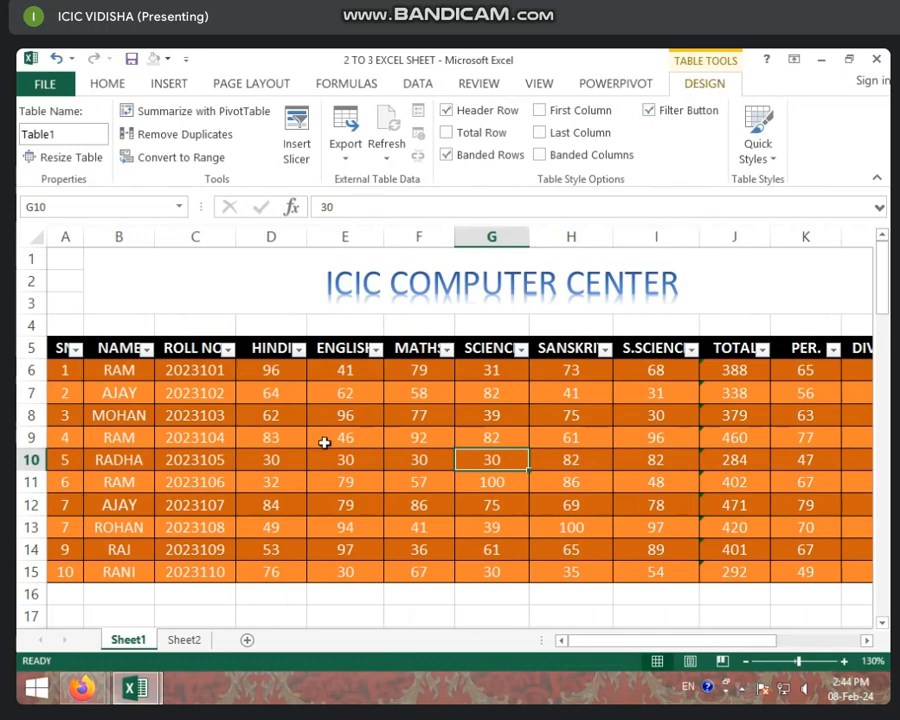
key("ctrl+z")
left_click(350, 478)
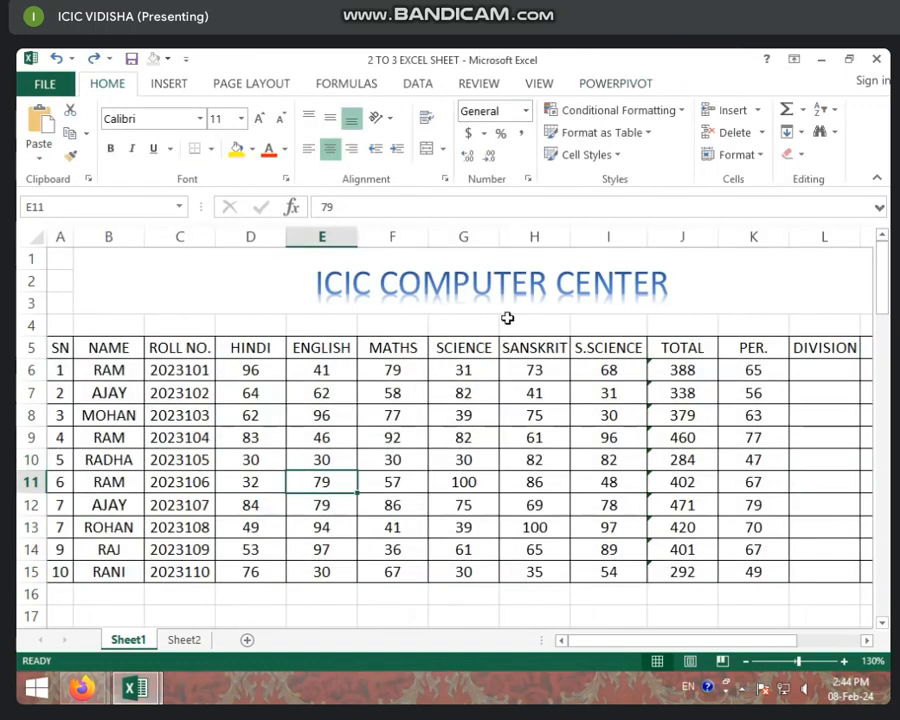
left_click(386, 460)
left_click(402, 439)
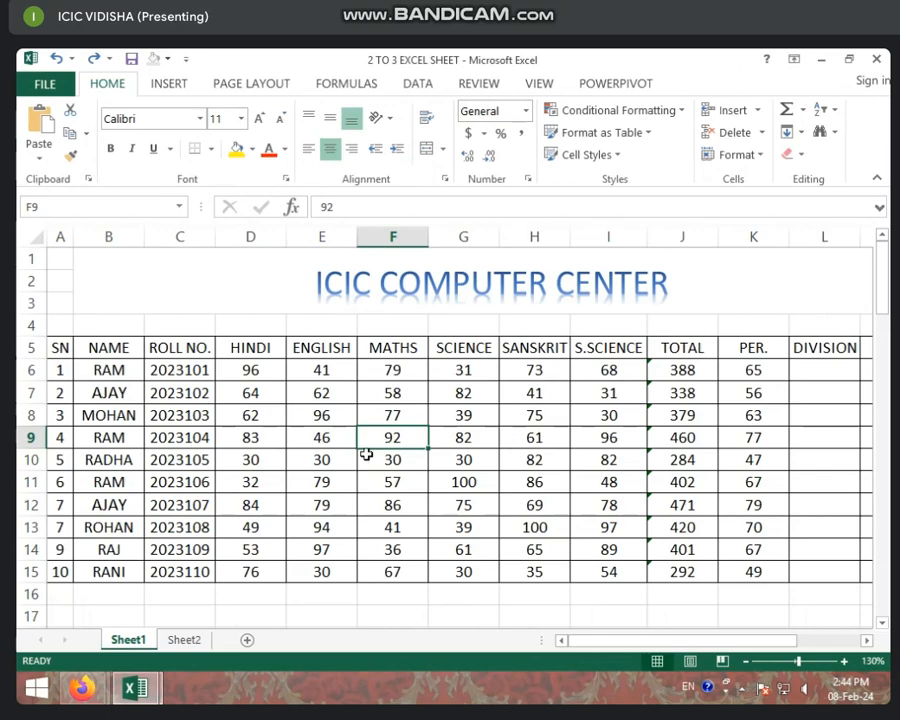
Try formatting A5:L15 as a table without headers in the darker blue style from the first Medium row, and undo it
left_click(647, 138)
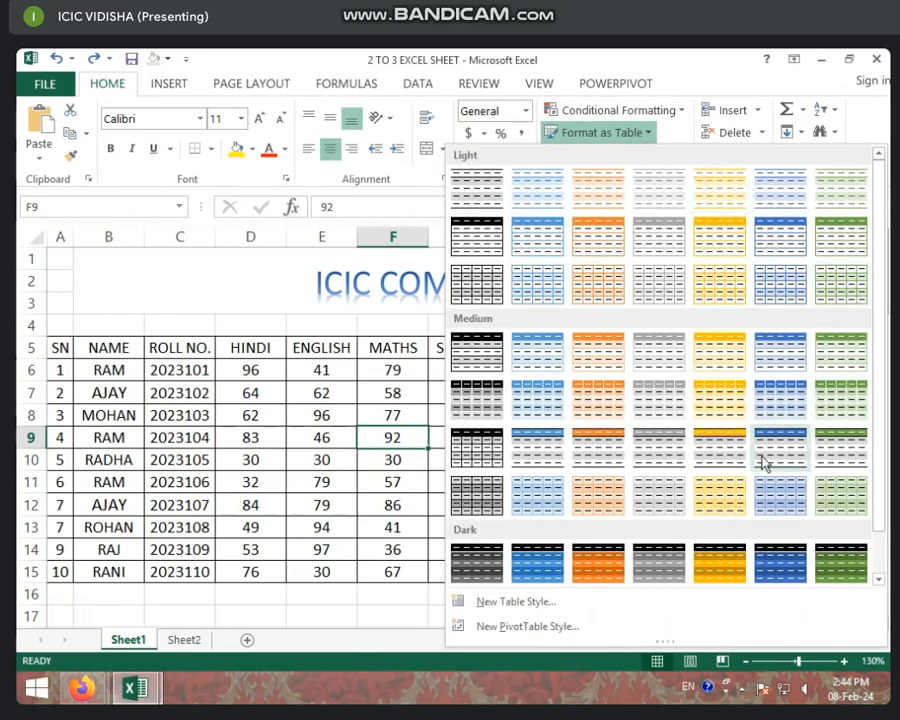
left_click(798, 356)
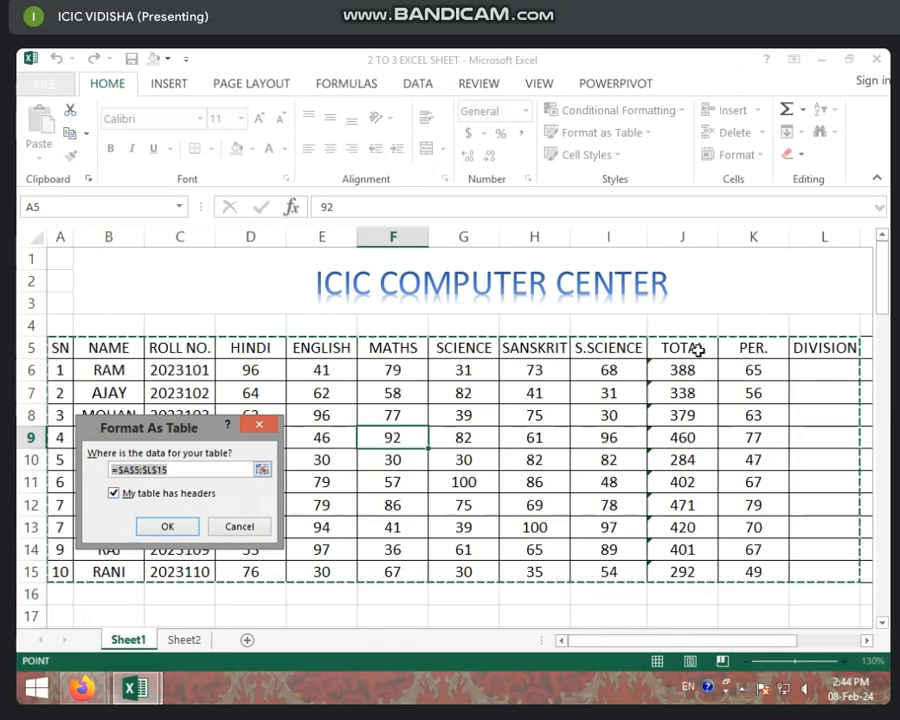
left_click(128, 500)
left_click(130, 500)
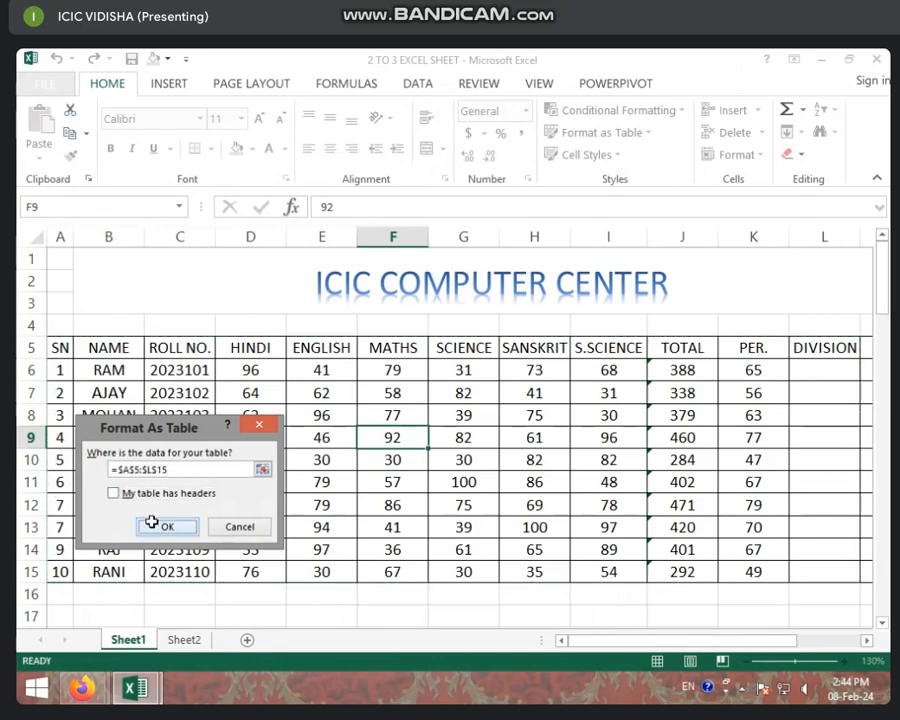
left_click(150, 524)
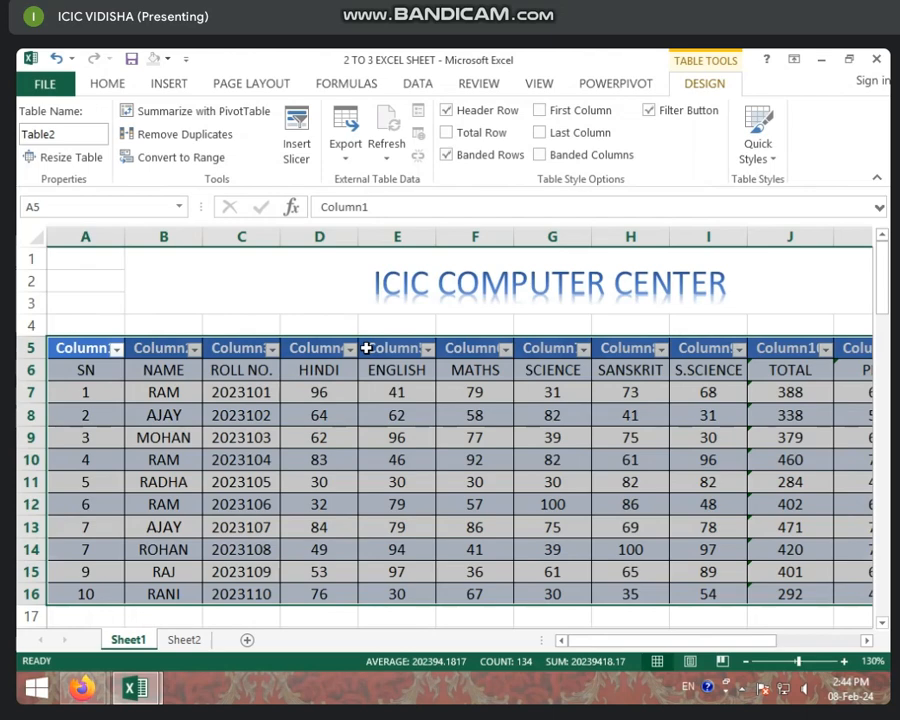
key("ctrl+z")
Format the marks range A5:L15 as a table with headers, using the gold style from the first Medium row
left_click(307, 416)
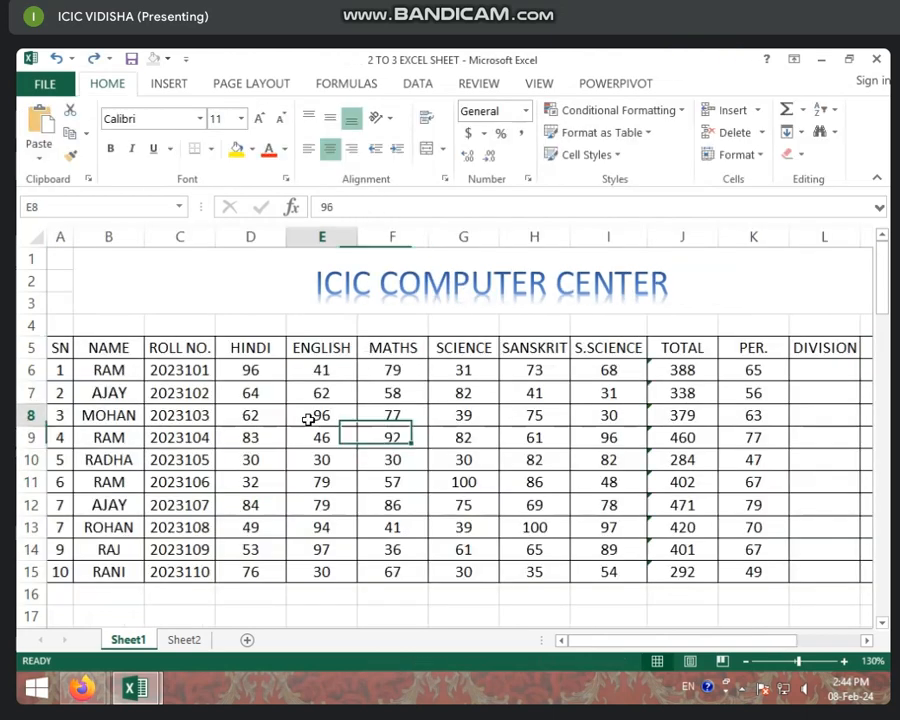
left_click(650, 132)
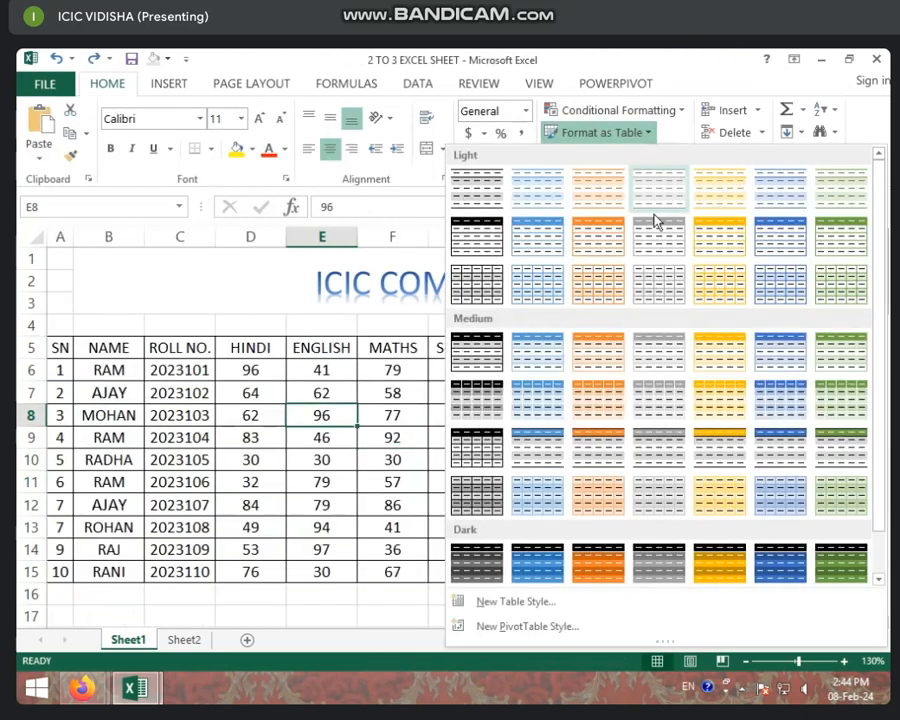
left_click(719, 356)
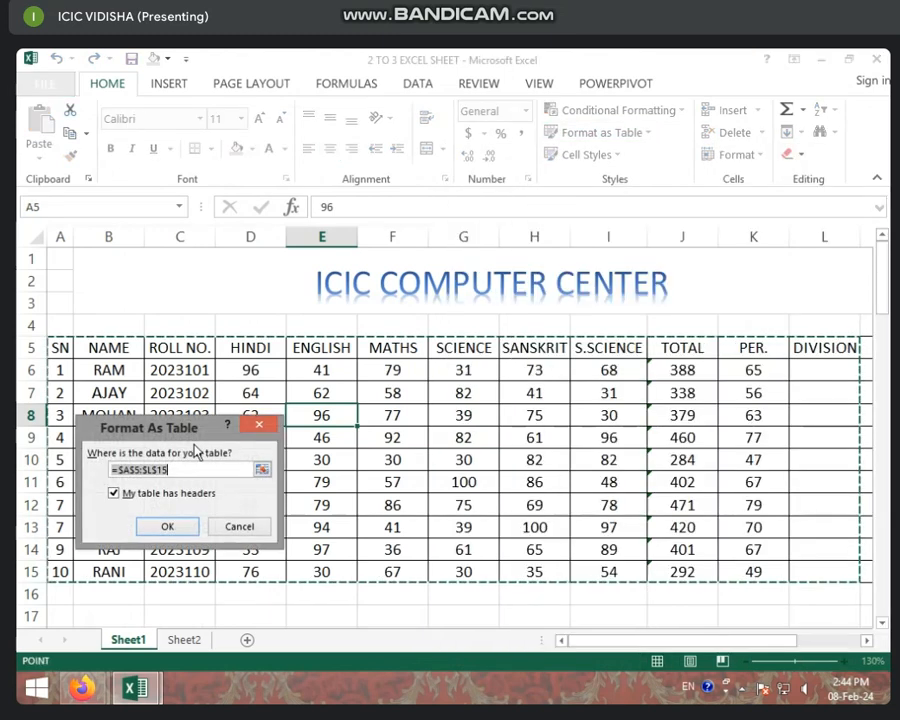
left_click(172, 527)
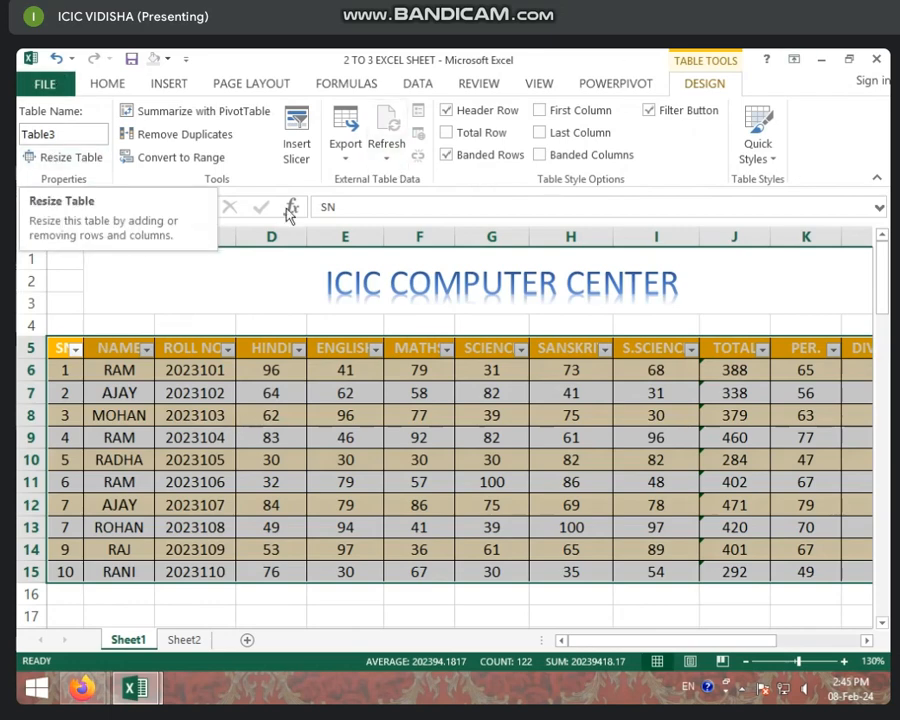
Look over the table options and the NAME column's filter list, and undo the gold table formatting
left_click(214, 86)
left_click(170, 84)
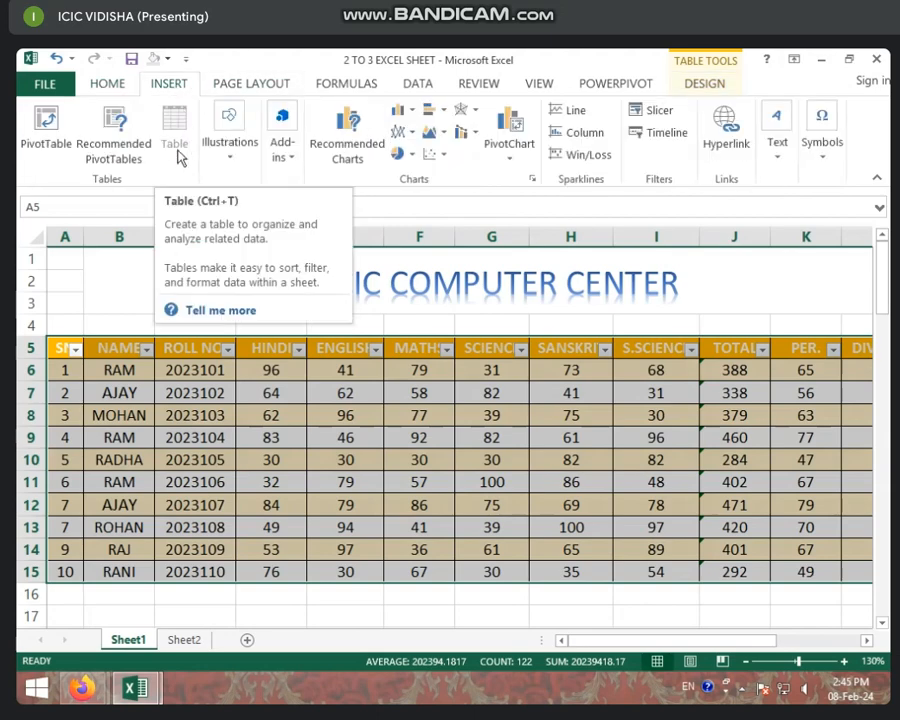
left_click(712, 88)
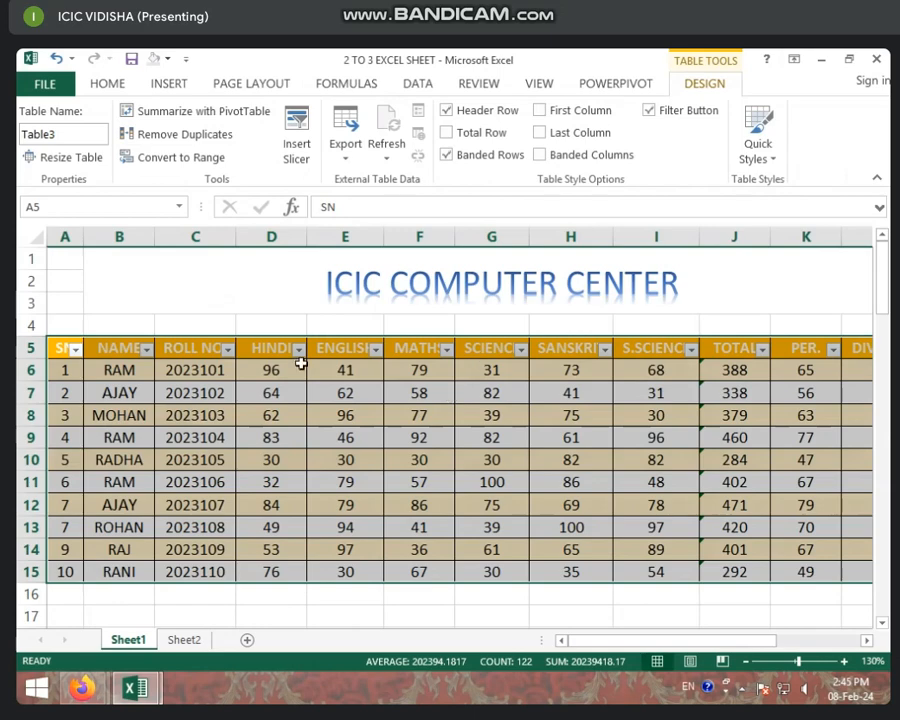
left_click(146, 349)
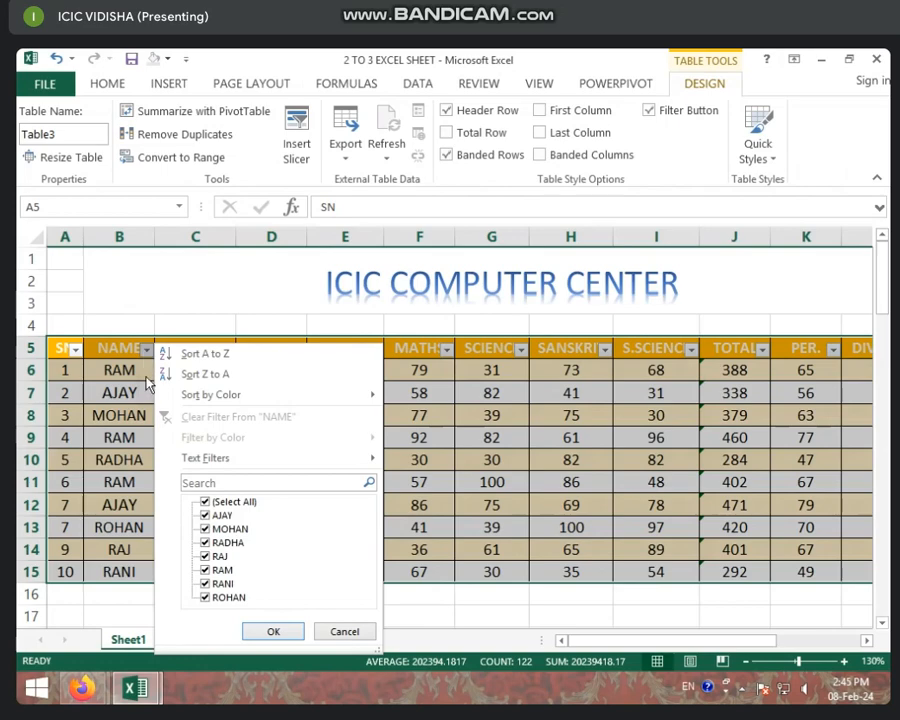
left_click(130, 430)
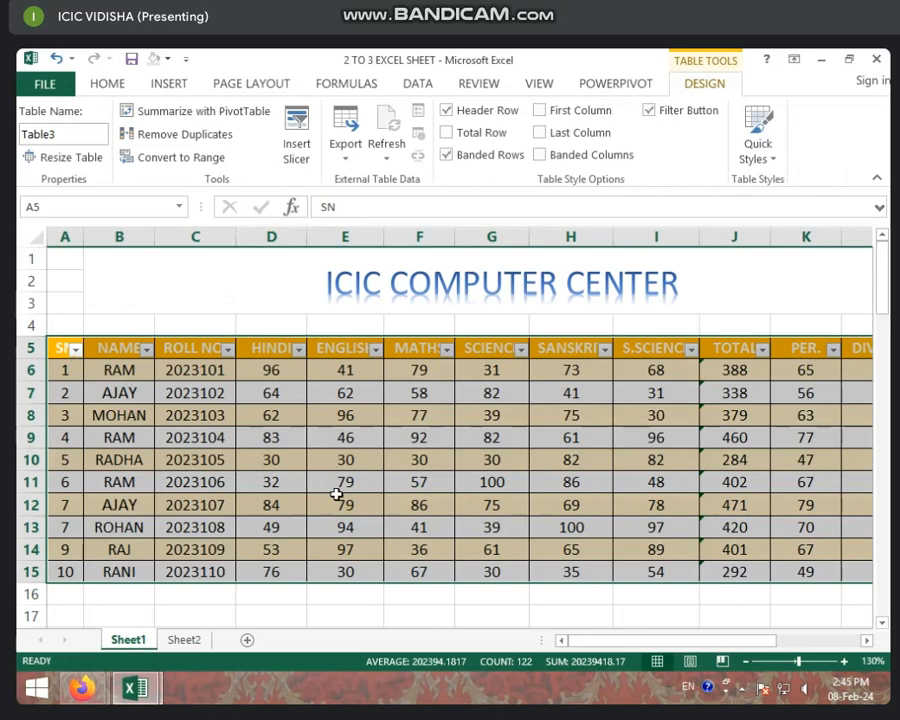
key("ctrl+z")
left_click(470, 459)
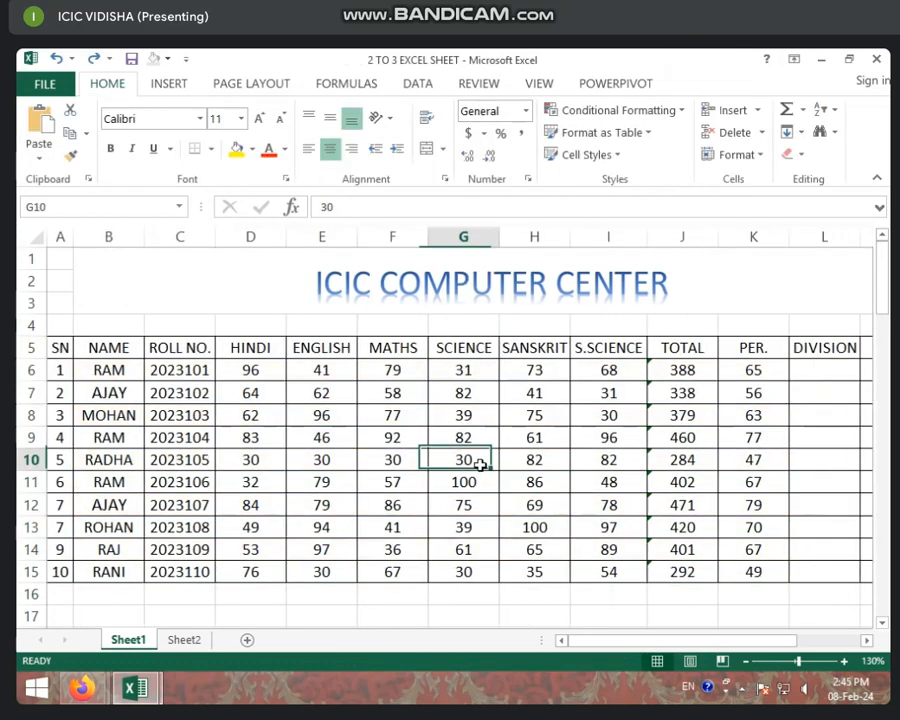
Examine the available cell styles and the conditional formatting options, including the data bars
left_click(617, 158)
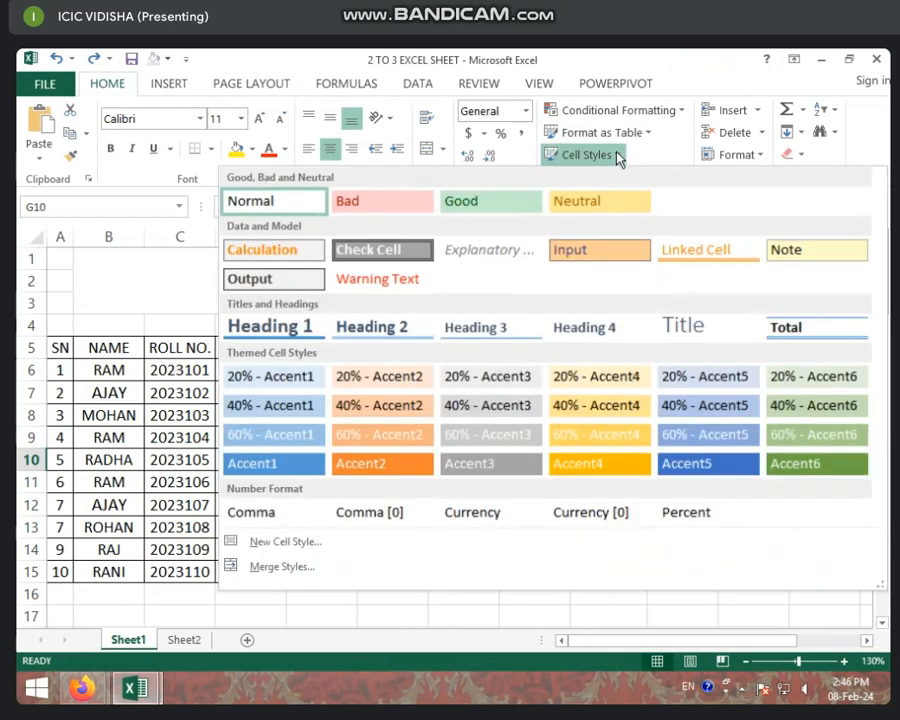
left_click(679, 114)
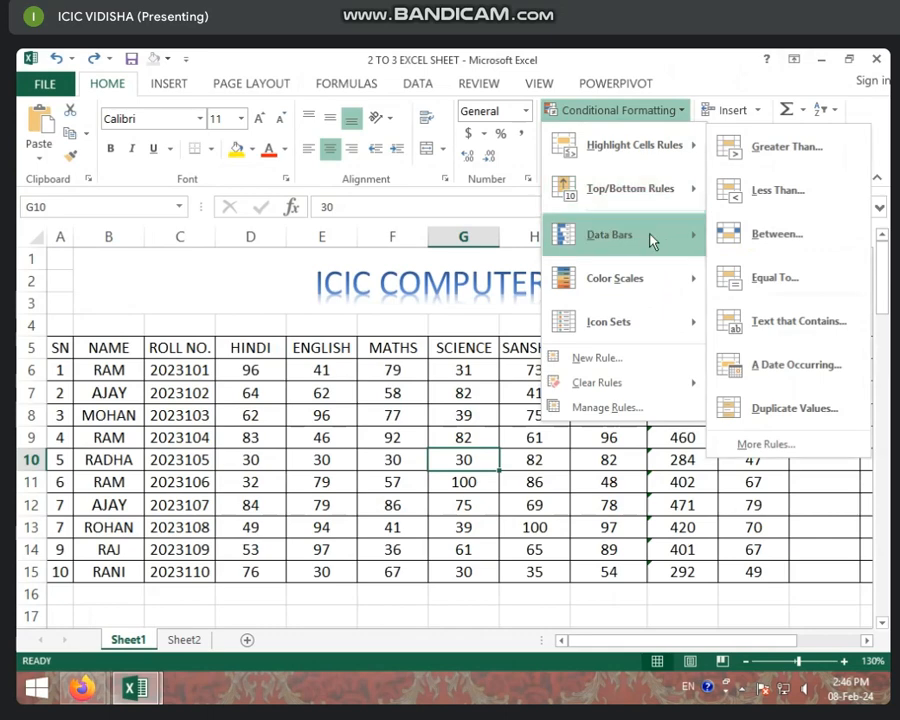
mouse_move(648, 243)
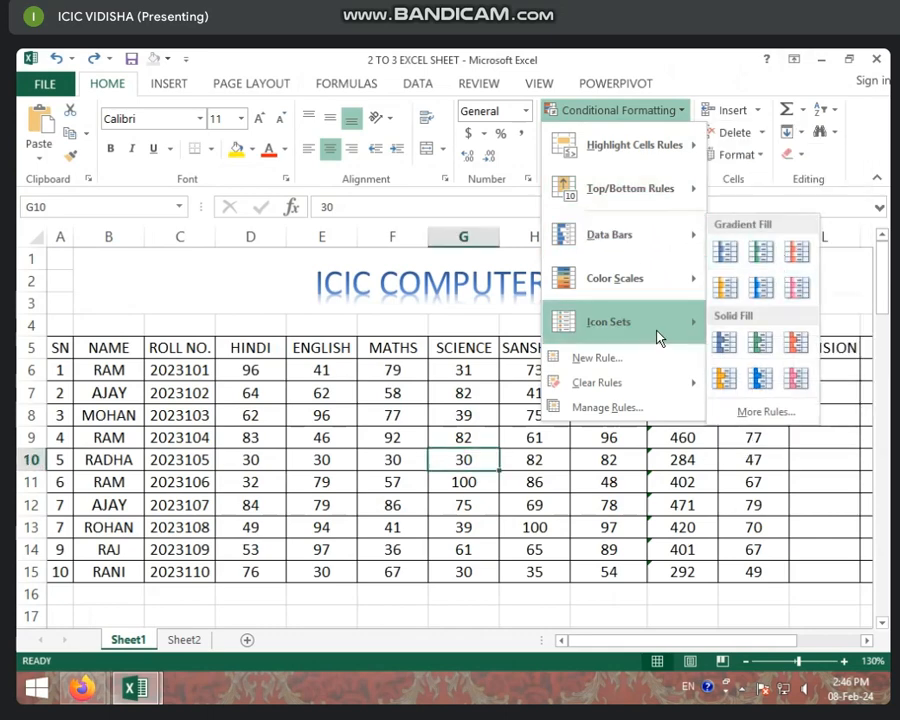
left_click(420, 421)
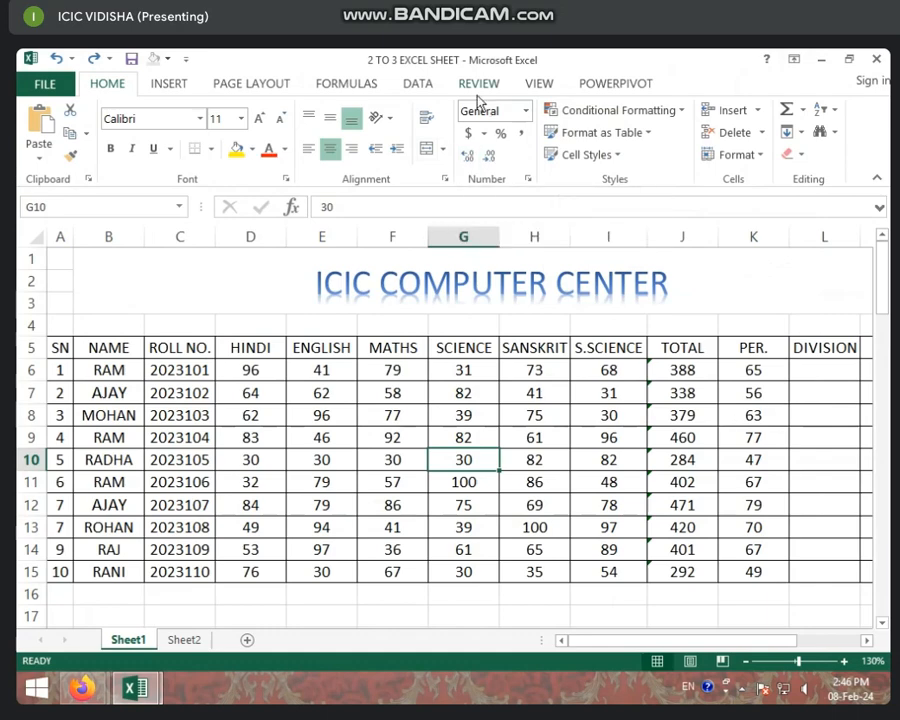
left_click(614, 166)
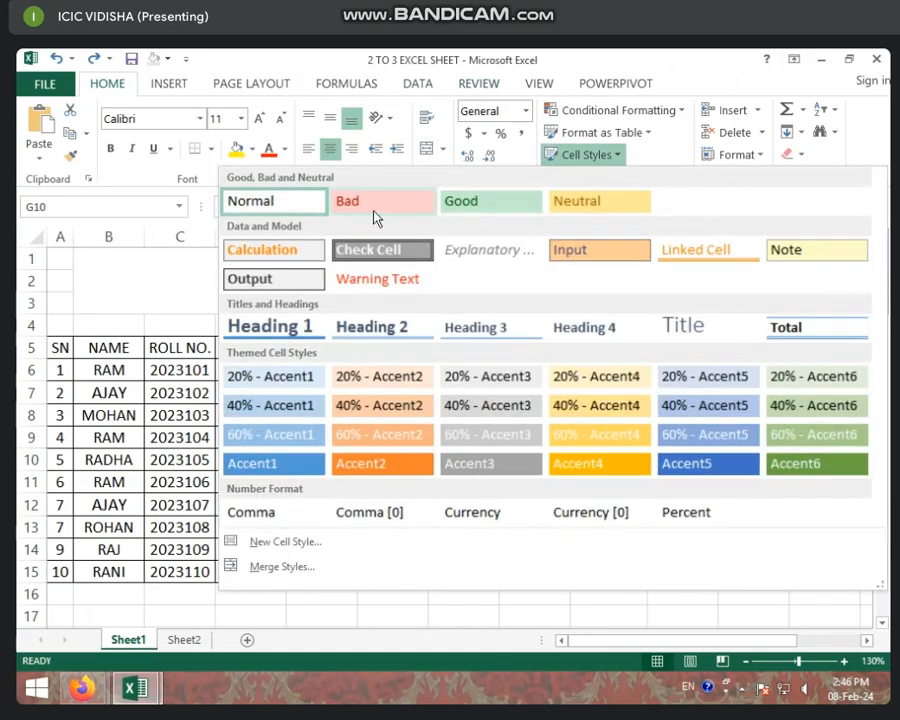
left_click(187, 432)
left_click(203, 463)
left_click(262, 458)
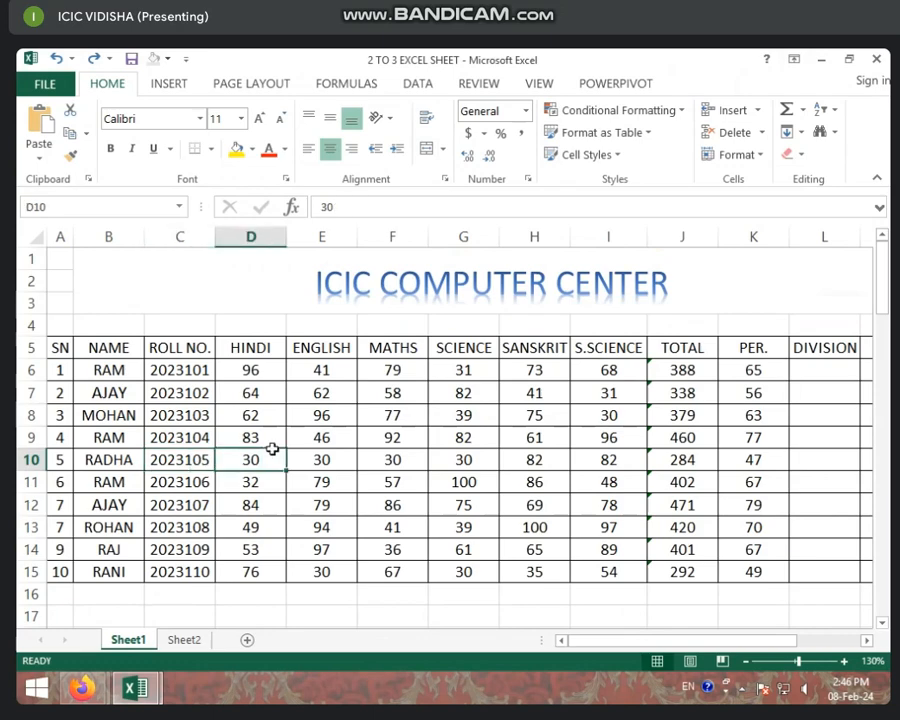
left_click(262, 396)
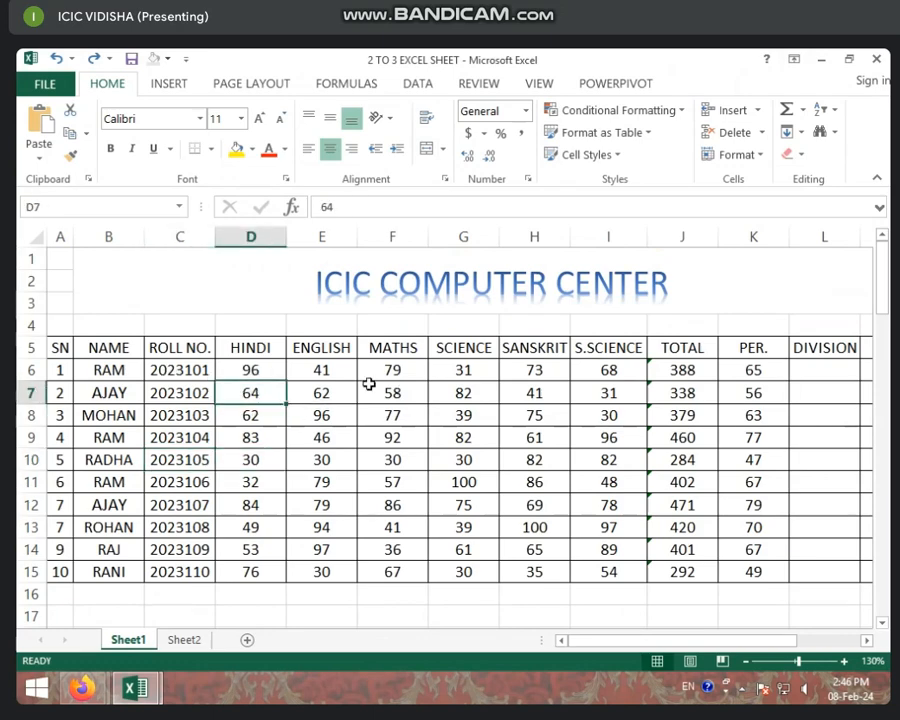
left_click(322, 392)
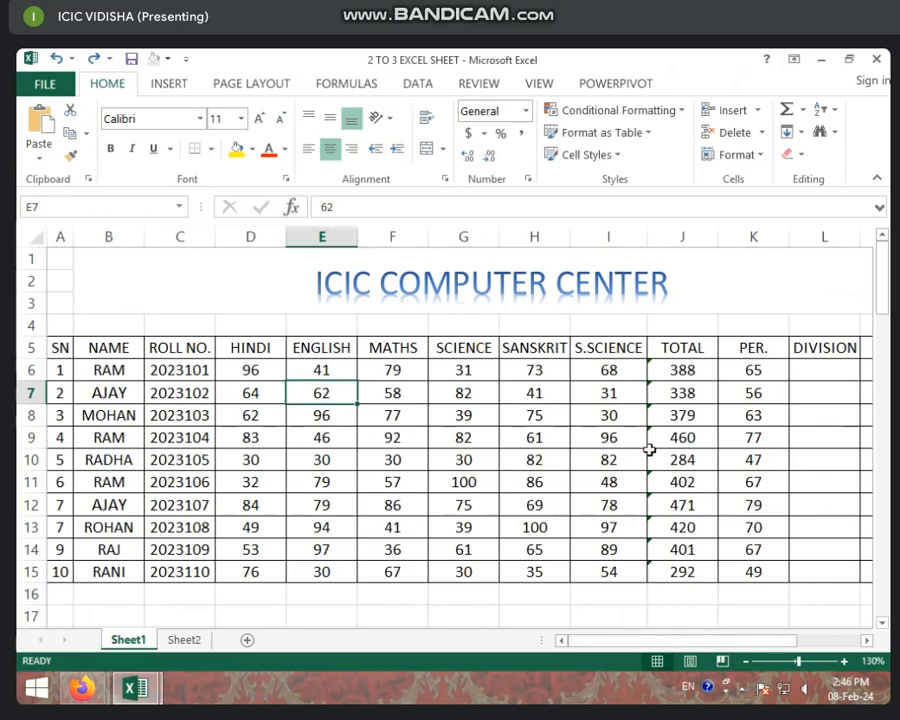
Apply the Bad cell style to the S.SCIENCE mark in I8 and reset that cell to the Normal style
left_click(608, 415)
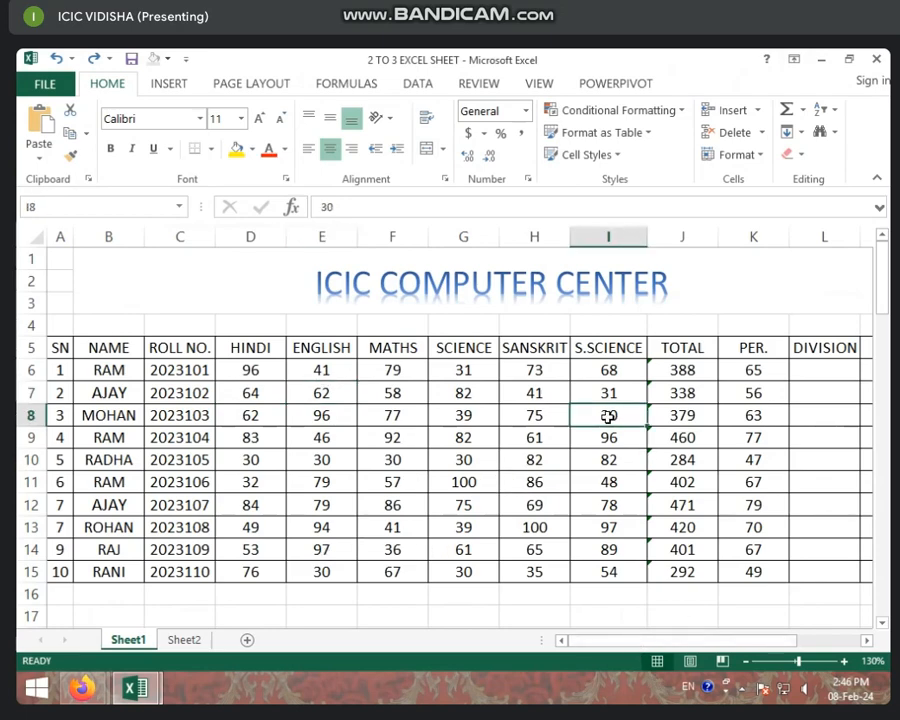
left_click(617, 156)
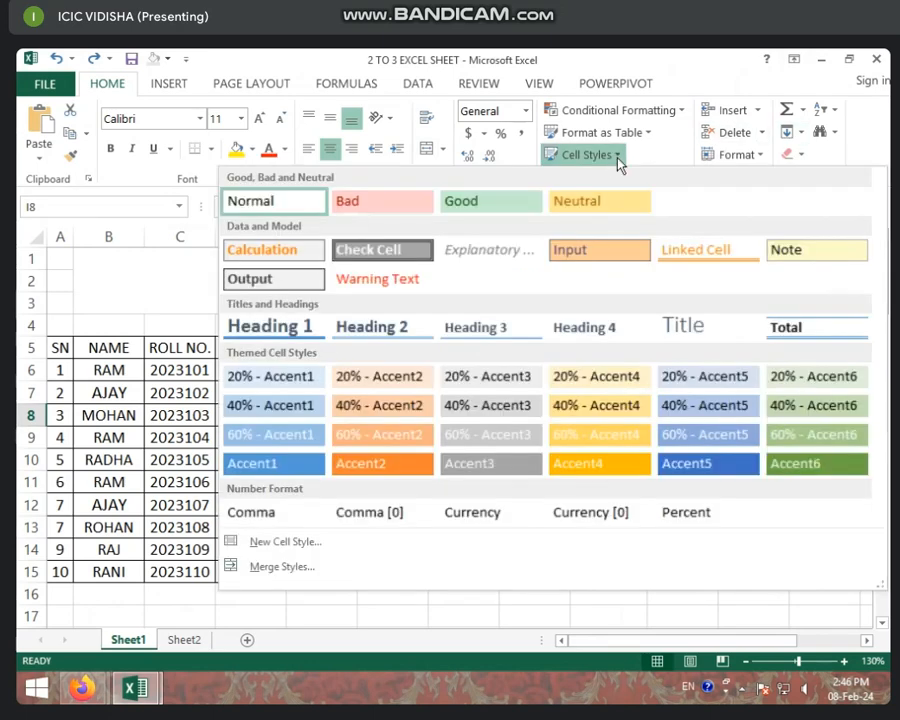
left_click(385, 217)
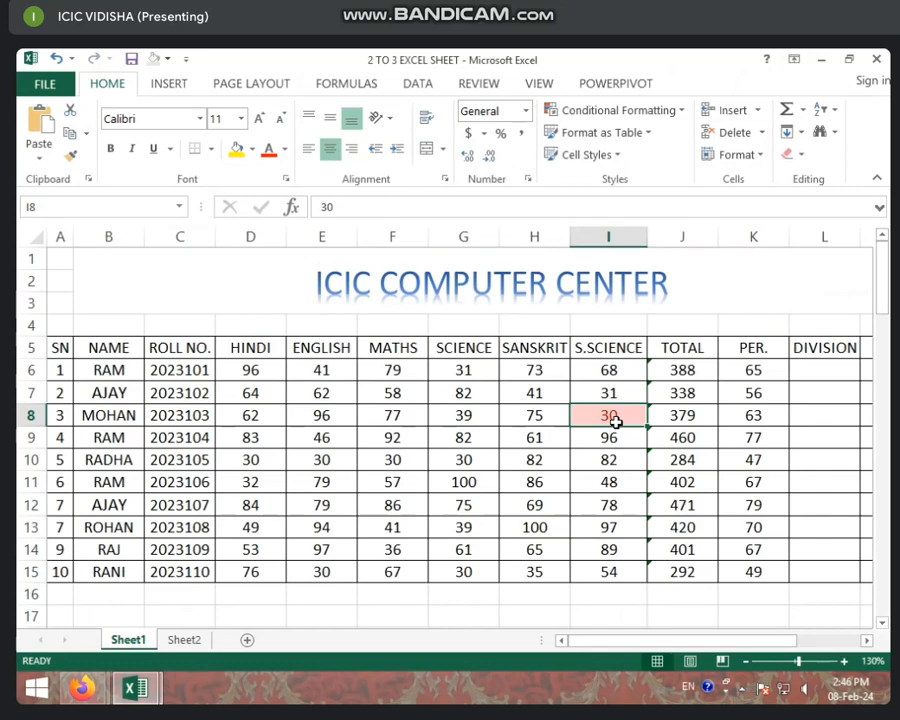
left_click(605, 156)
left_click(281, 210)
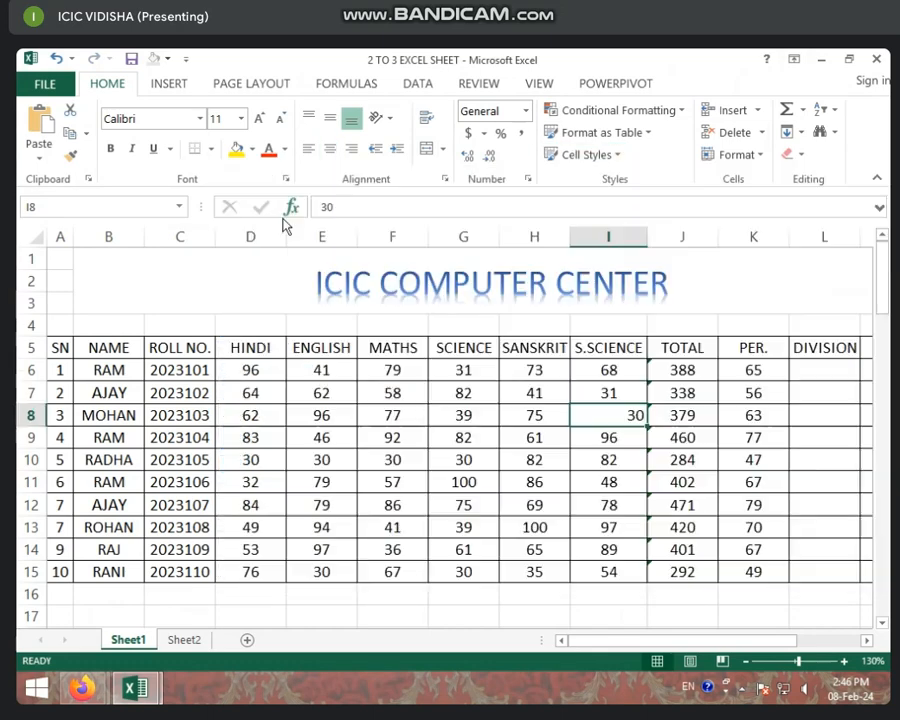
Try the 20% - Accent5 cell style on the HINDI marks D6:D15, and undo it
left_click(380, 462)
left_click(258, 378)
left_click_drag(260, 383, 259, 576)
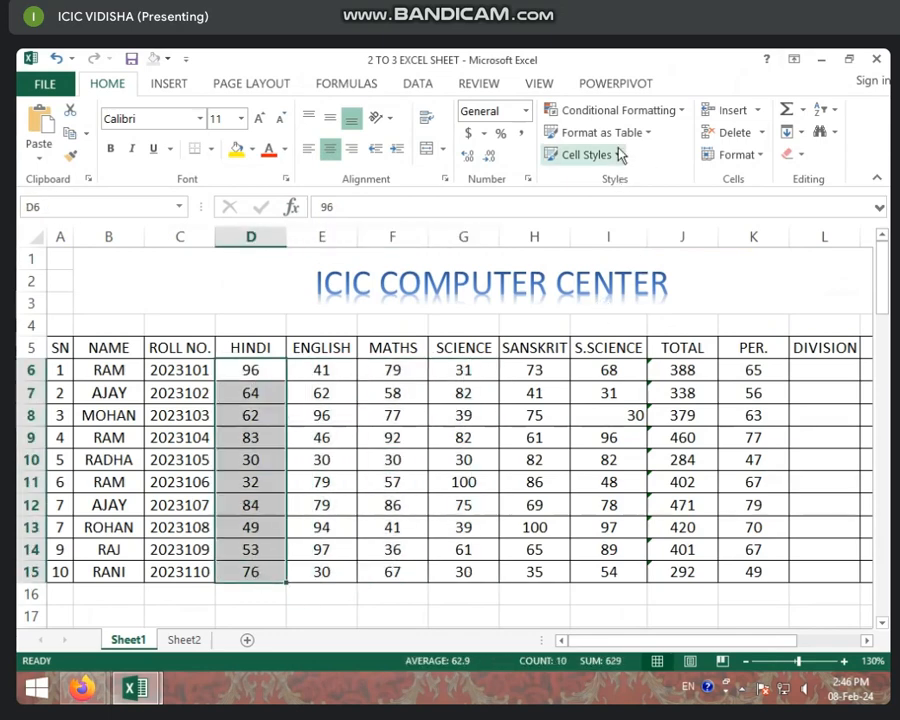
left_click(615, 154)
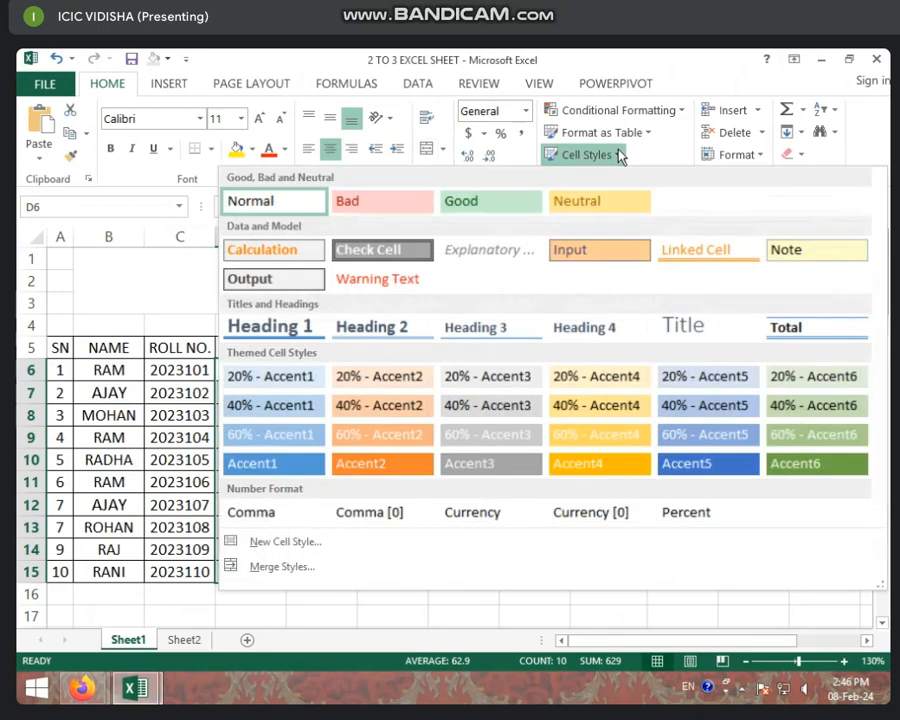
left_click(716, 377)
left_click(305, 371)
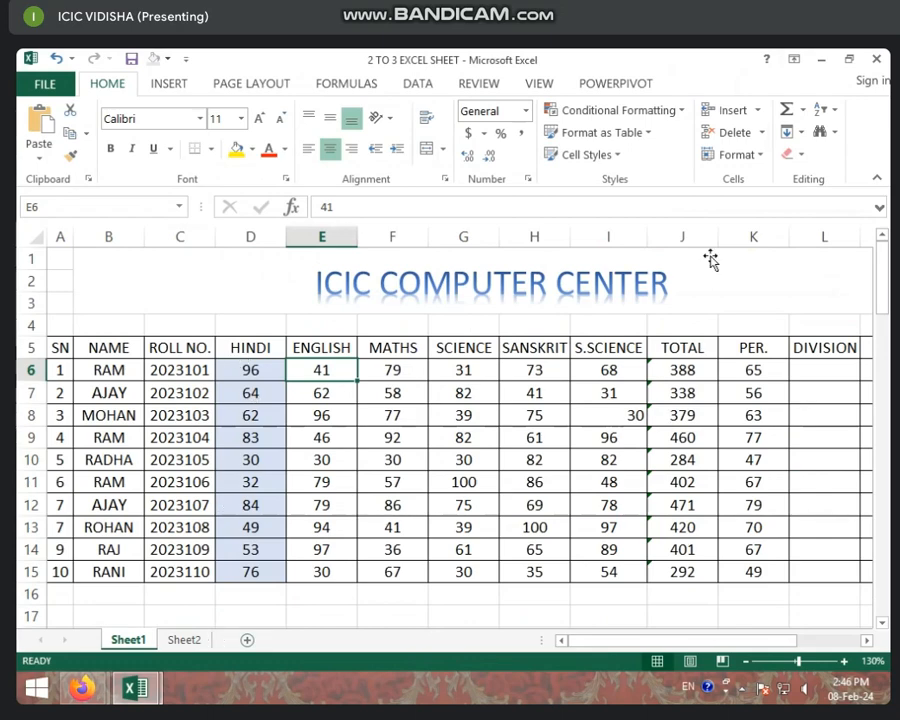
key("ctrl+z")
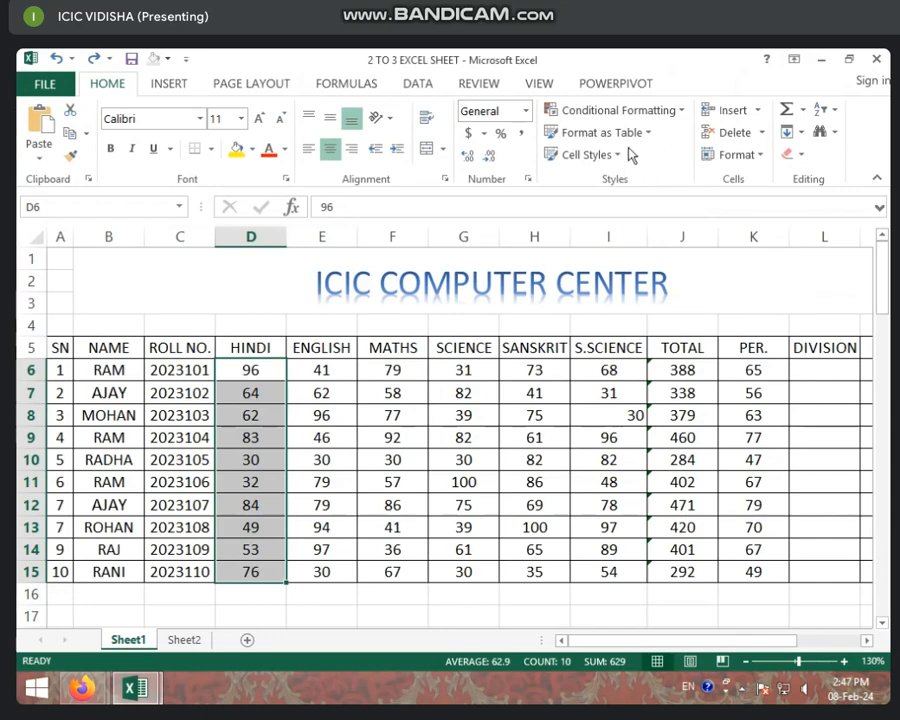
left_click(619, 158)
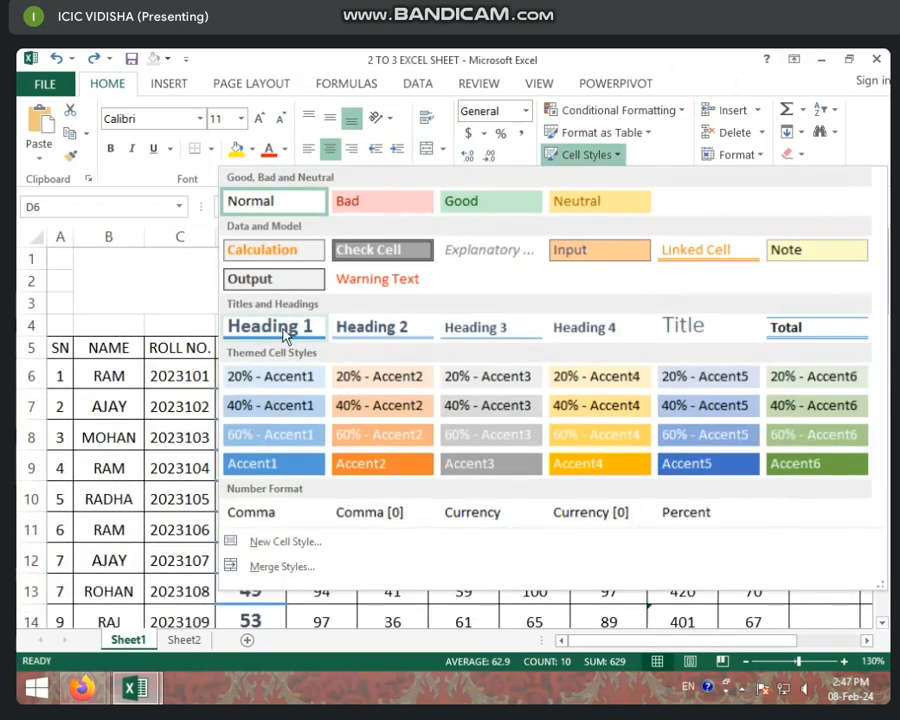
left_click(177, 390)
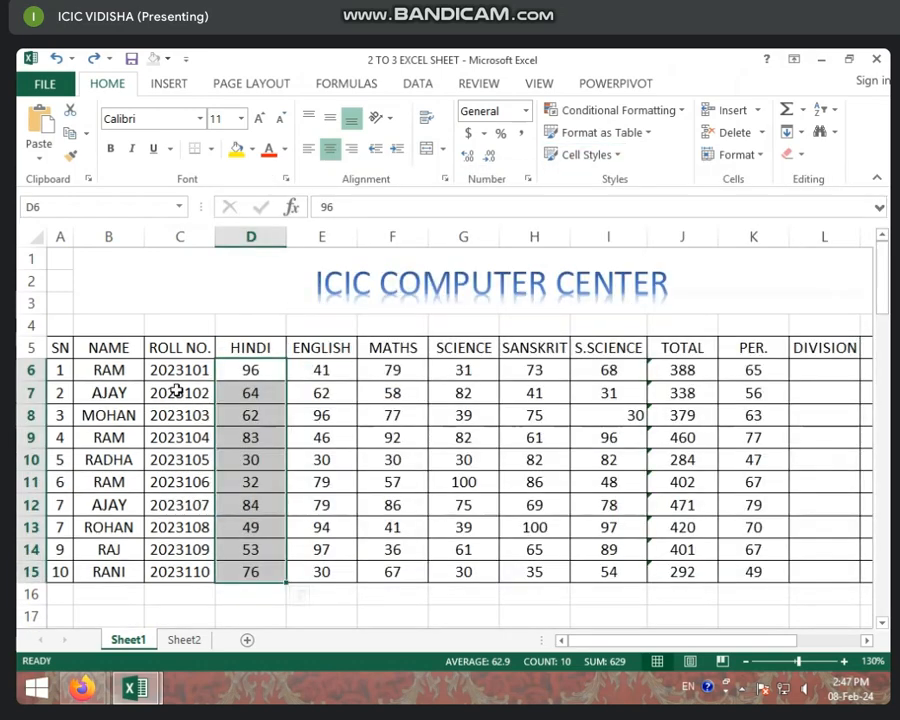
Apply the Heading 2 cell style to the whole header row 5 and reset the row to the Normal style
left_click(30, 347)
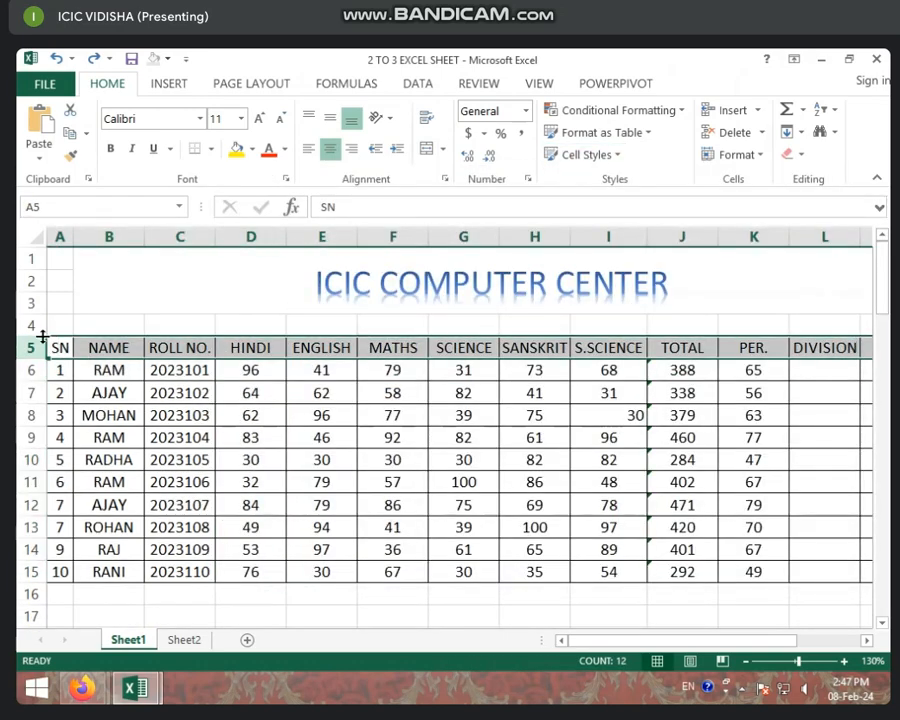
left_click(617, 160)
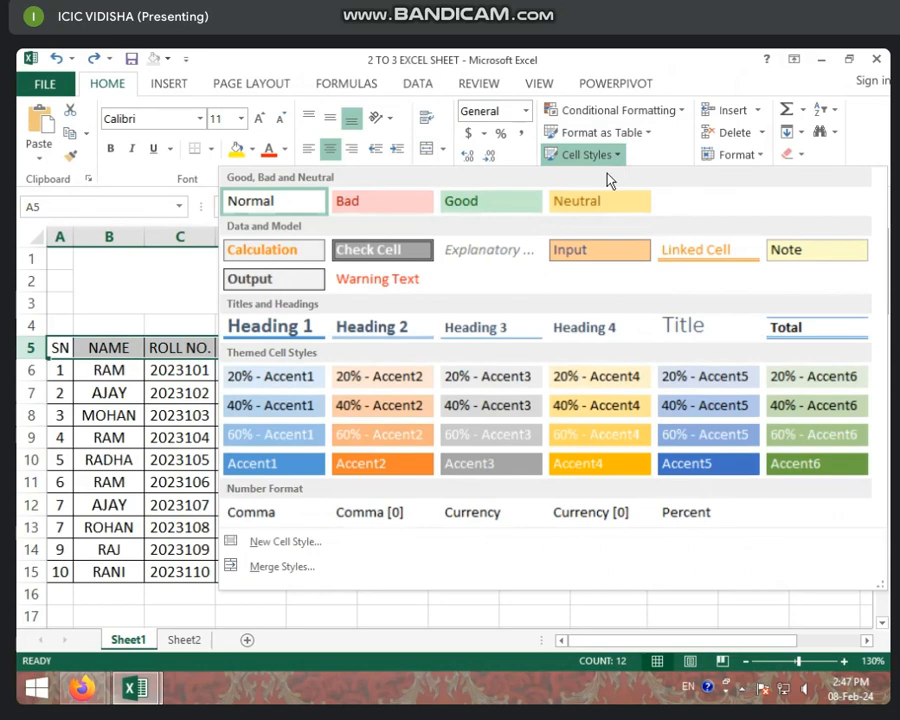
left_click(368, 327)
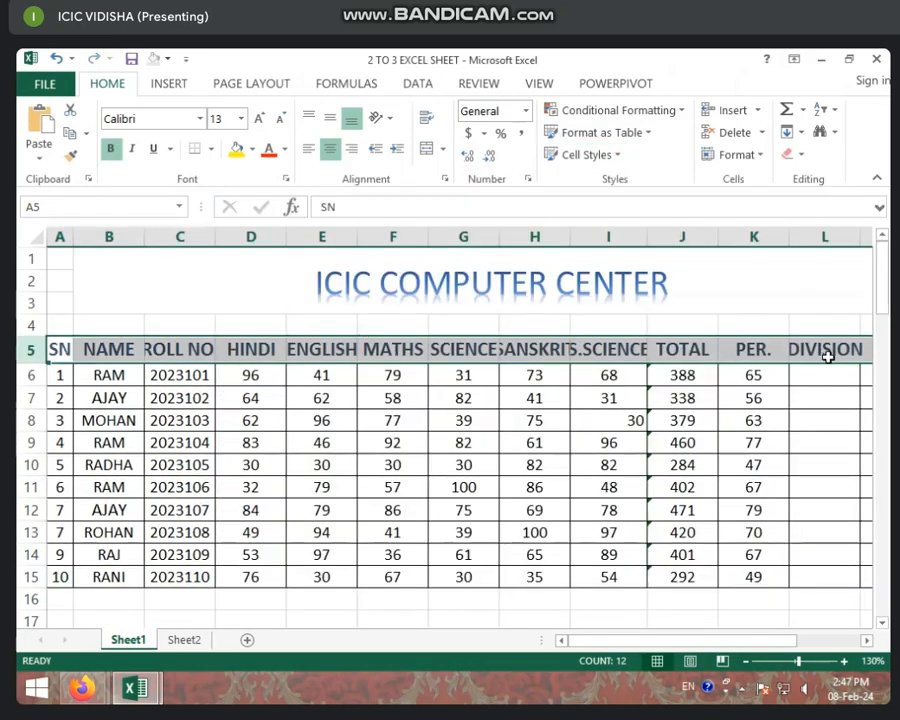
left_click(604, 157)
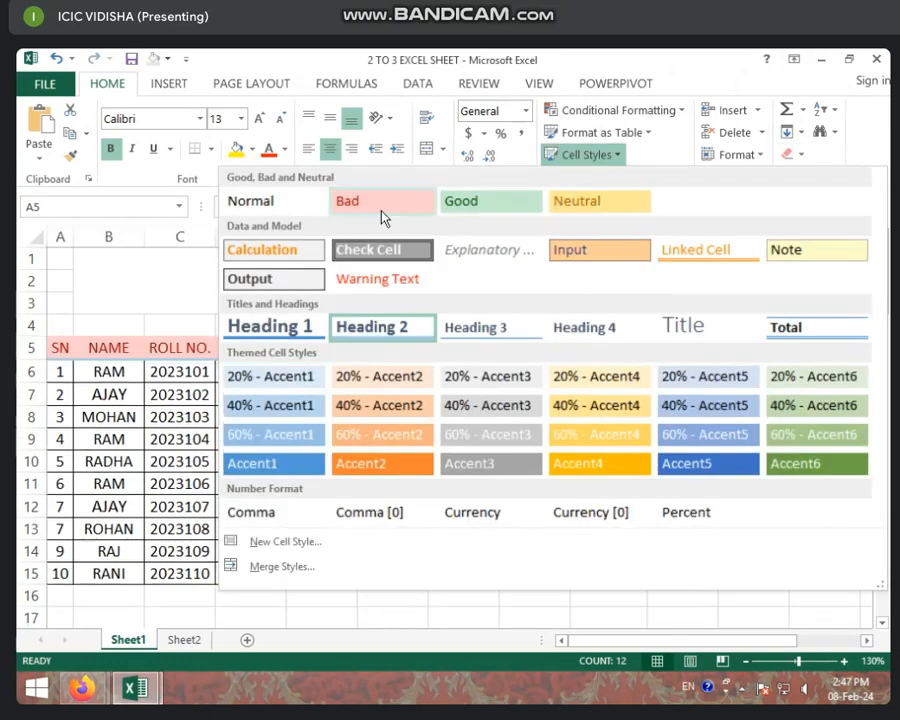
left_click(300, 207)
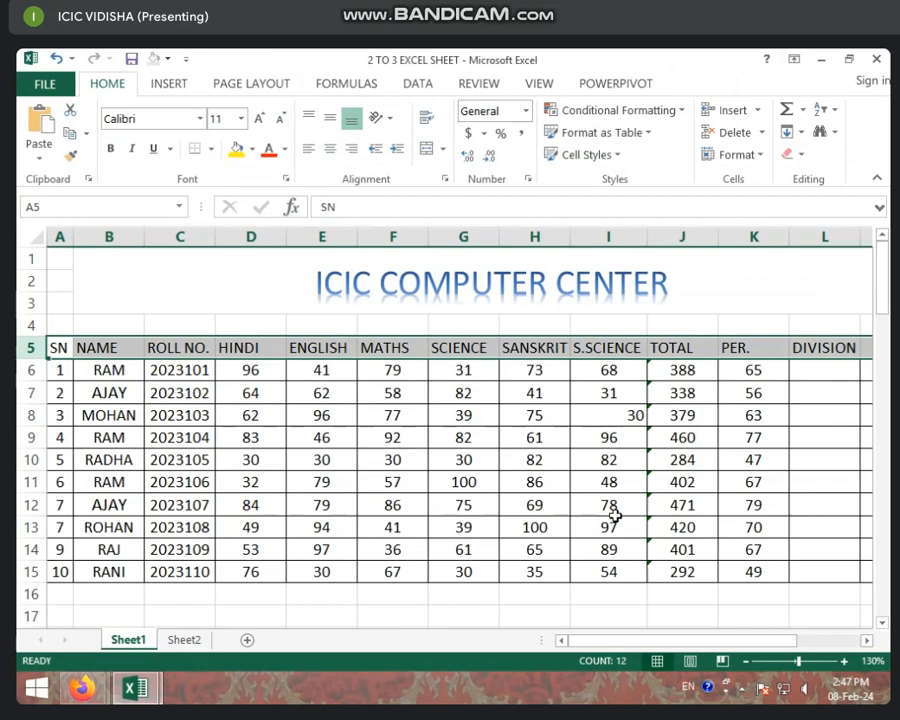
Select L6, the first empty cell under the DIVISION heading
left_click(740, 568)
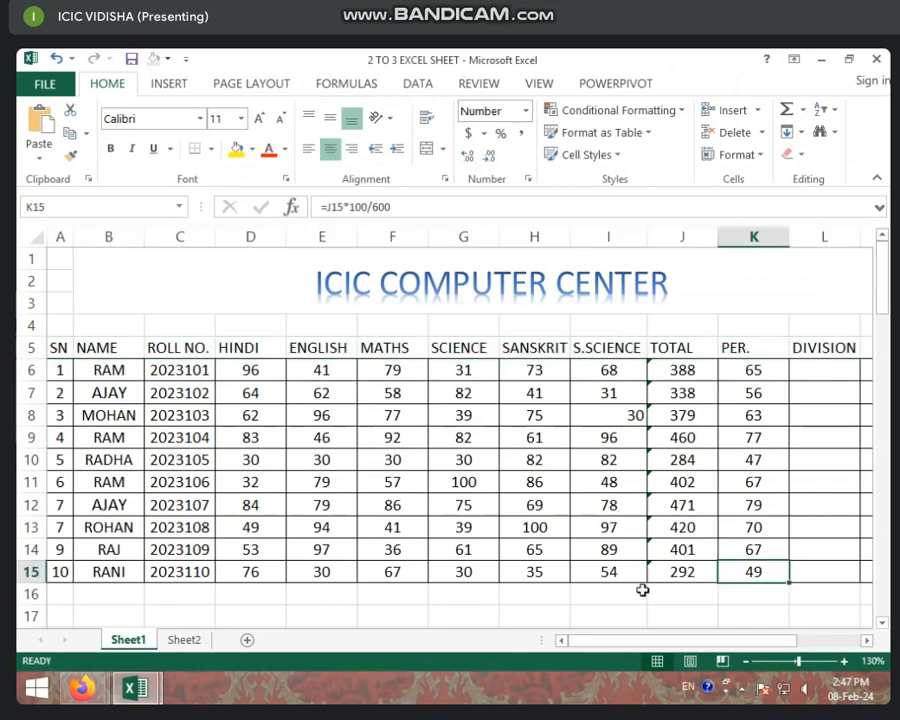
key("Right")
key("Right")
key("Right")
key("Right")
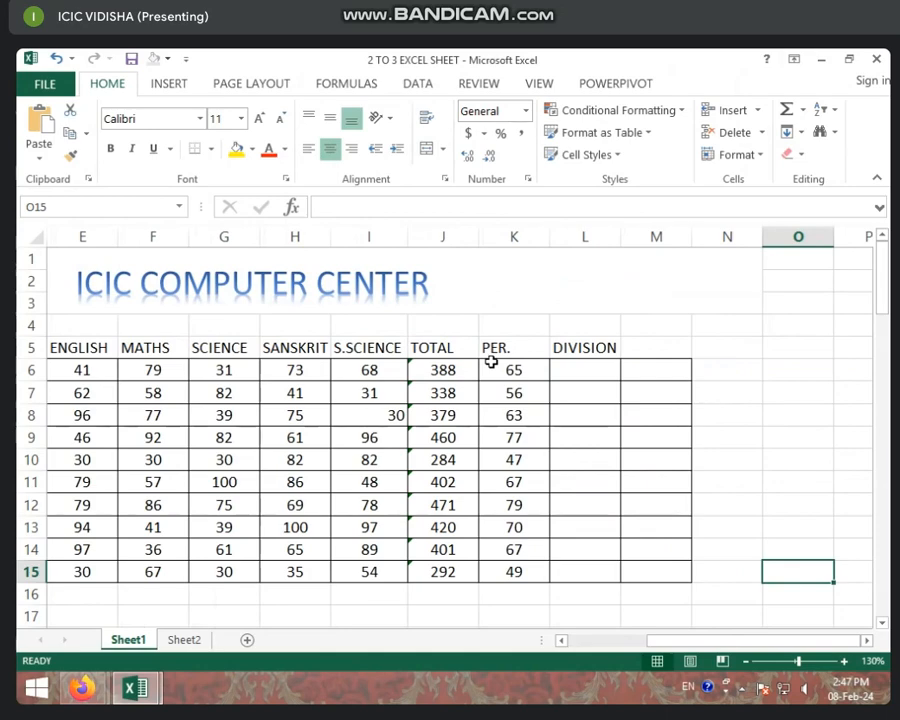
left_click(583, 372)
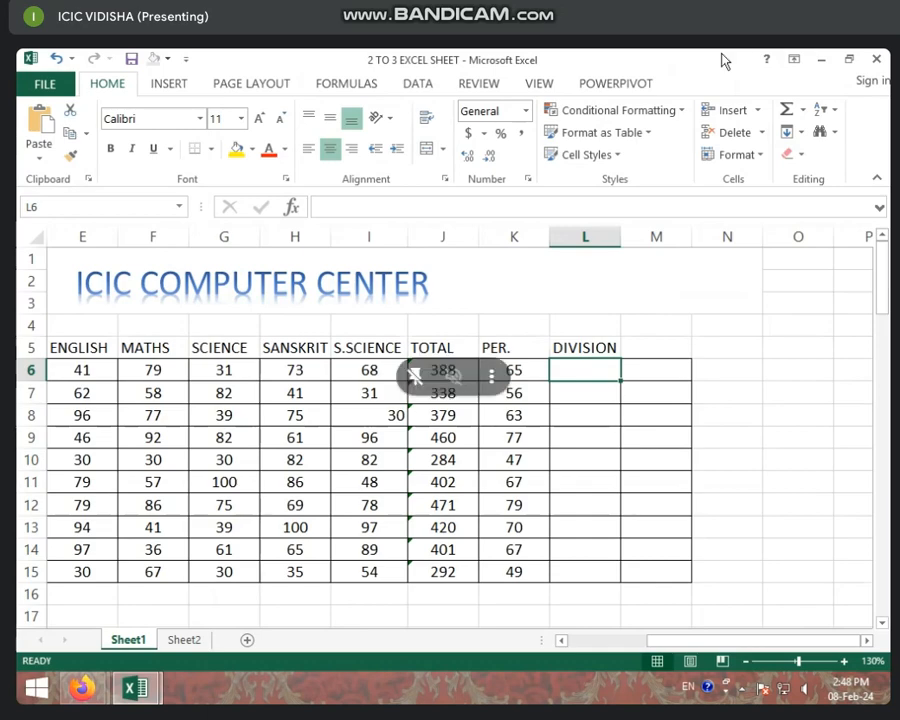
Review the TOTAL formula in J6 and the PER. formula in K6
left_click(445, 370)
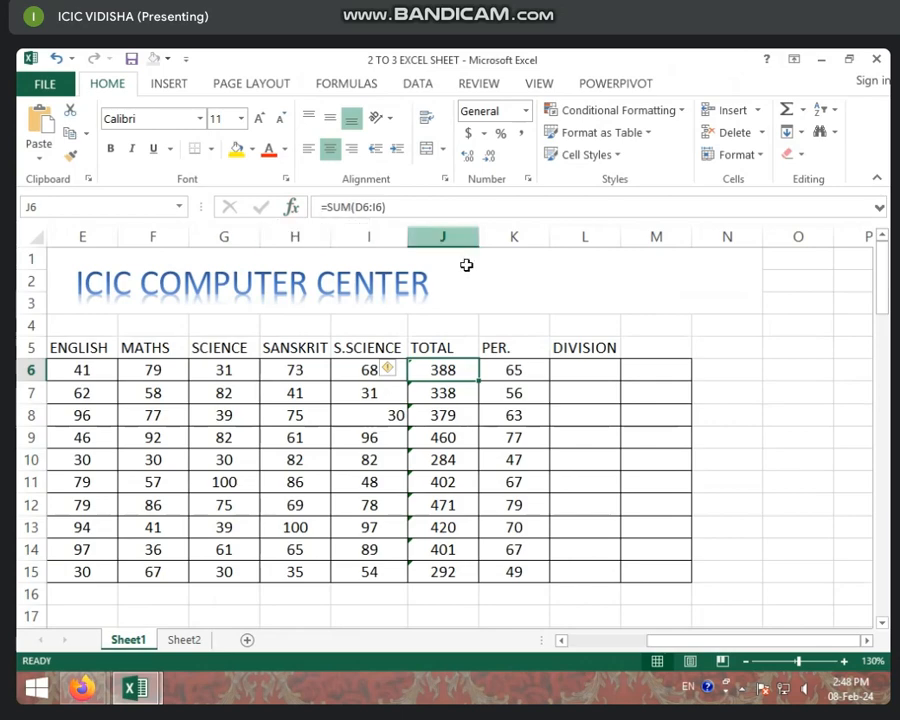
left_click(513, 369)
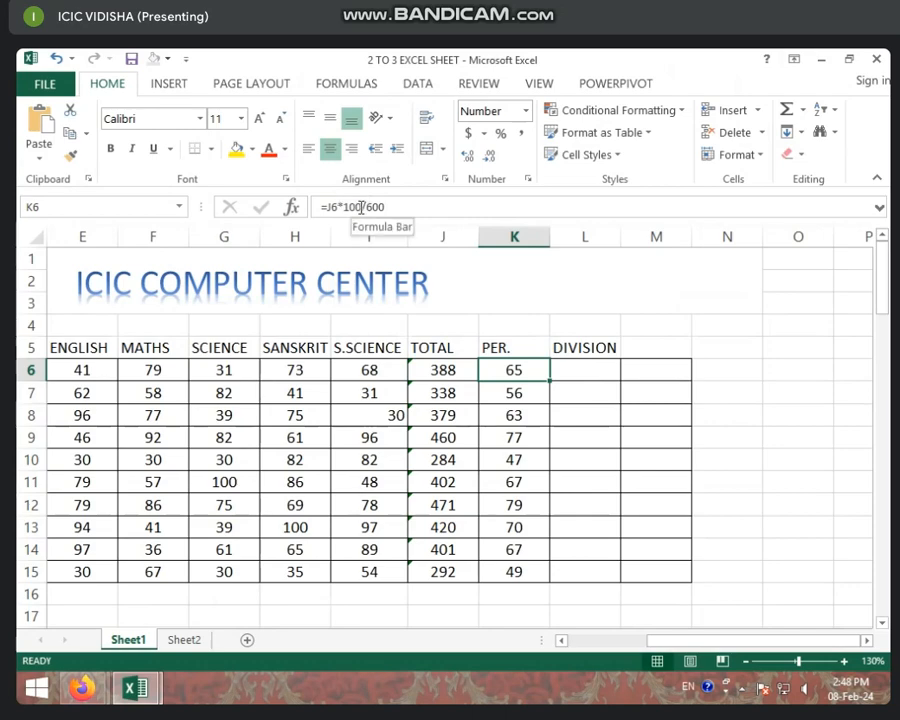
left_click(443, 370)
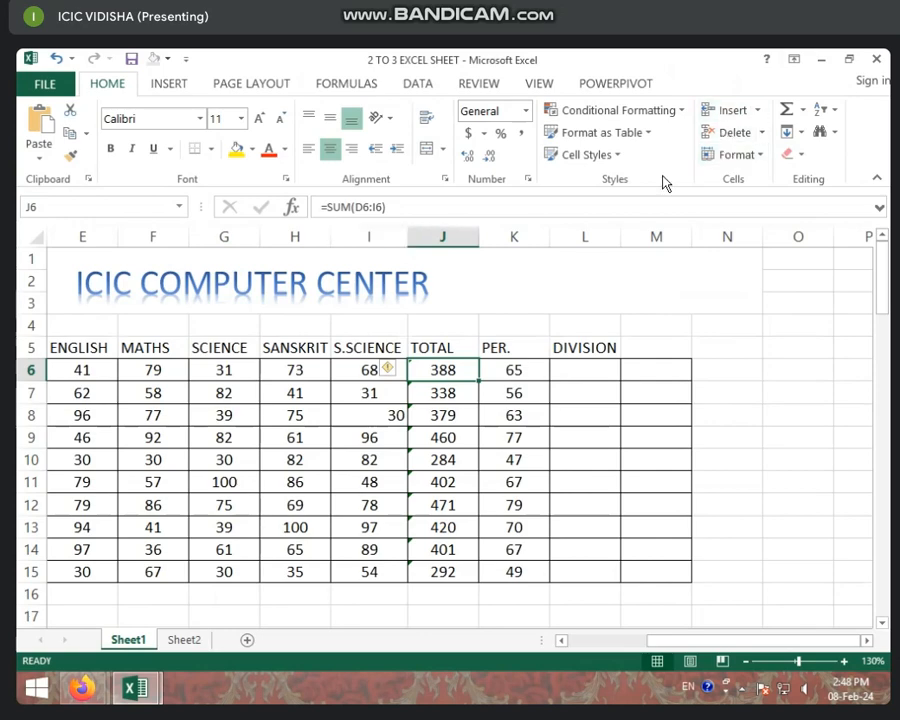
Enter the formula =IF(K6>=60,"FIRST") in L6 under the DIVISION heading
left_click(560, 377)
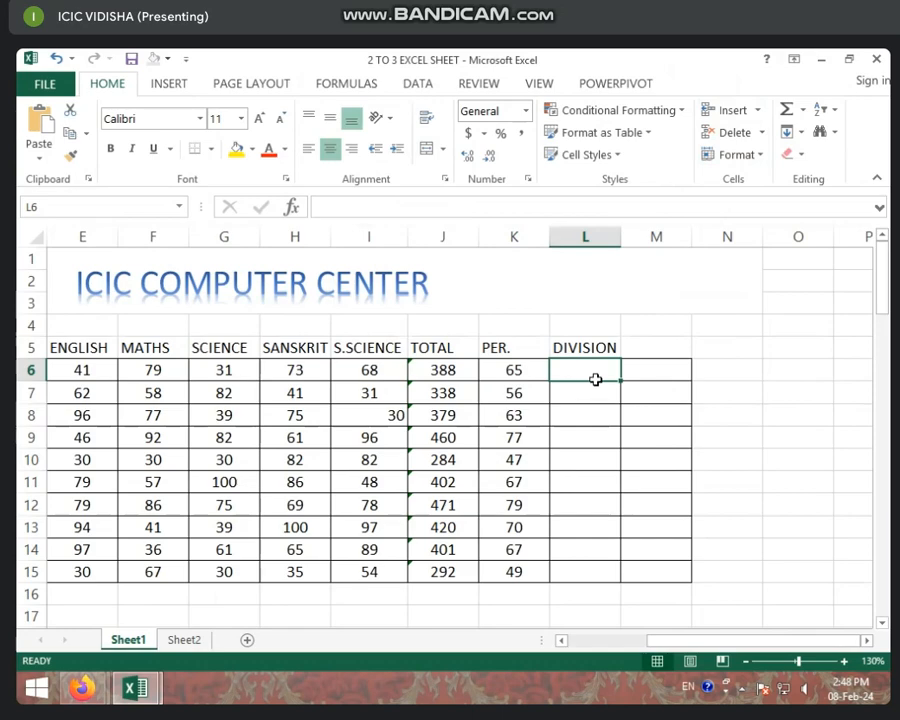
type("=")
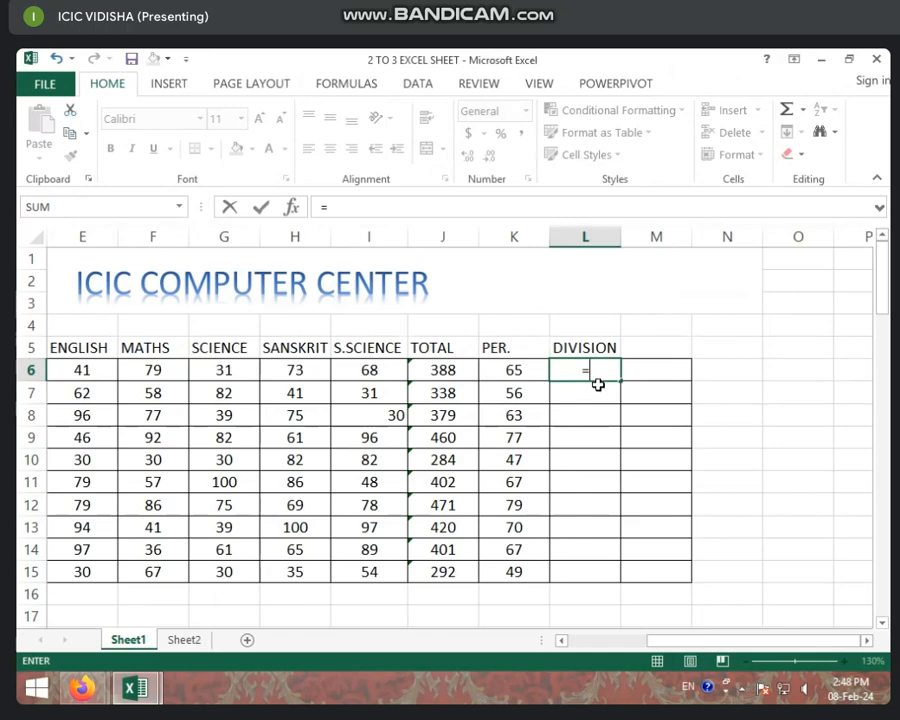
type("IF")
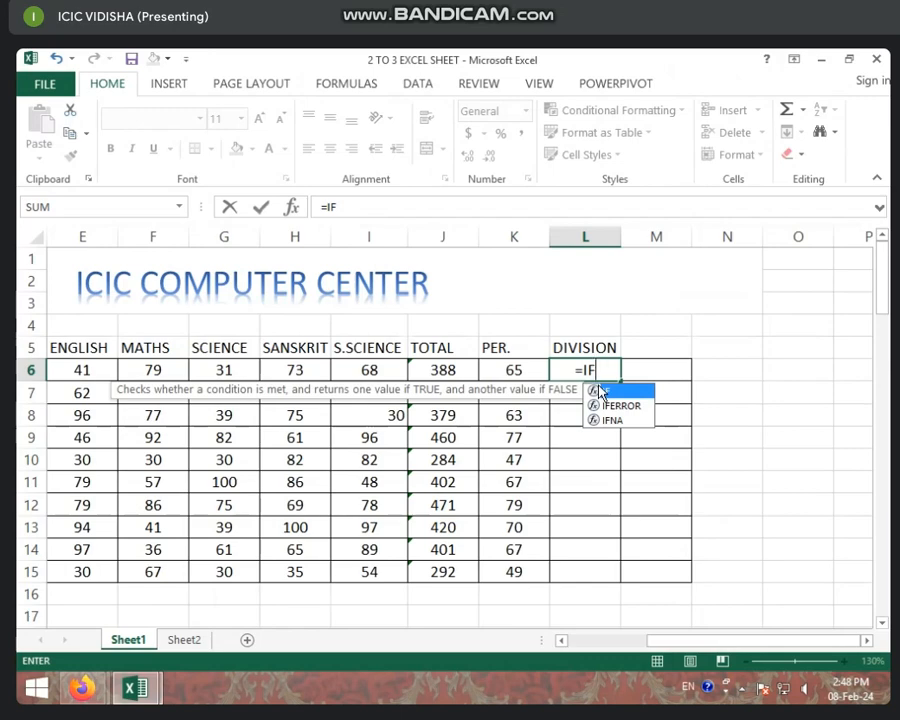
double_click(599, 391)
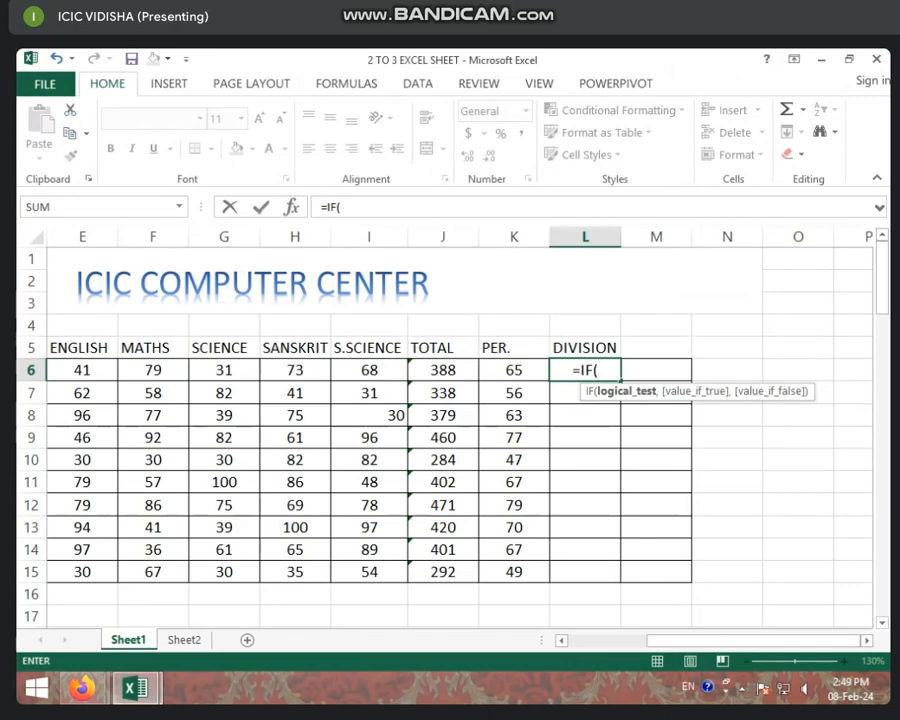
left_click(529, 373)
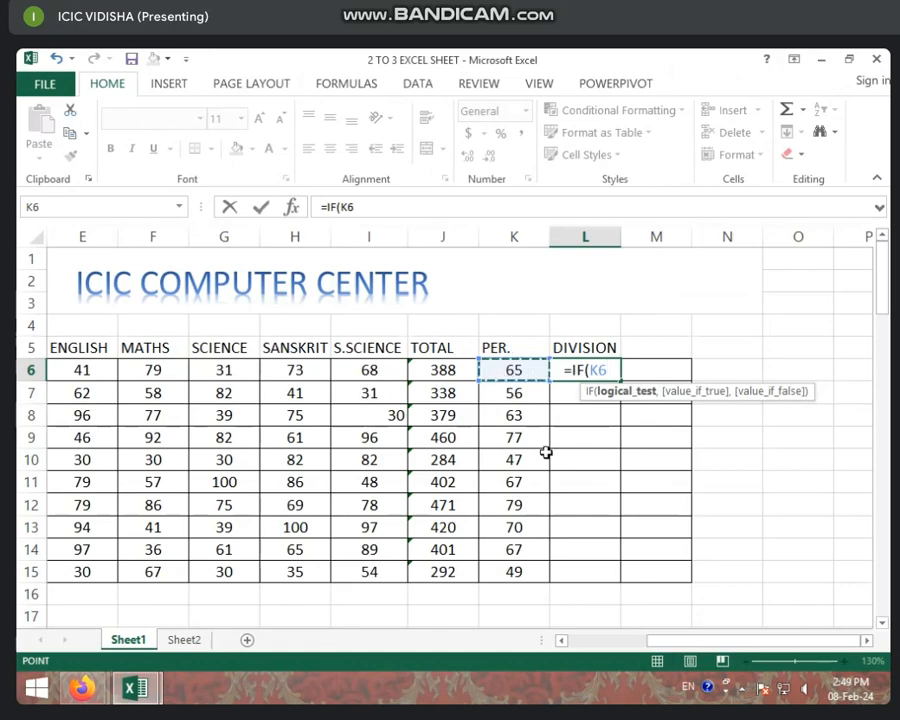
type(">")
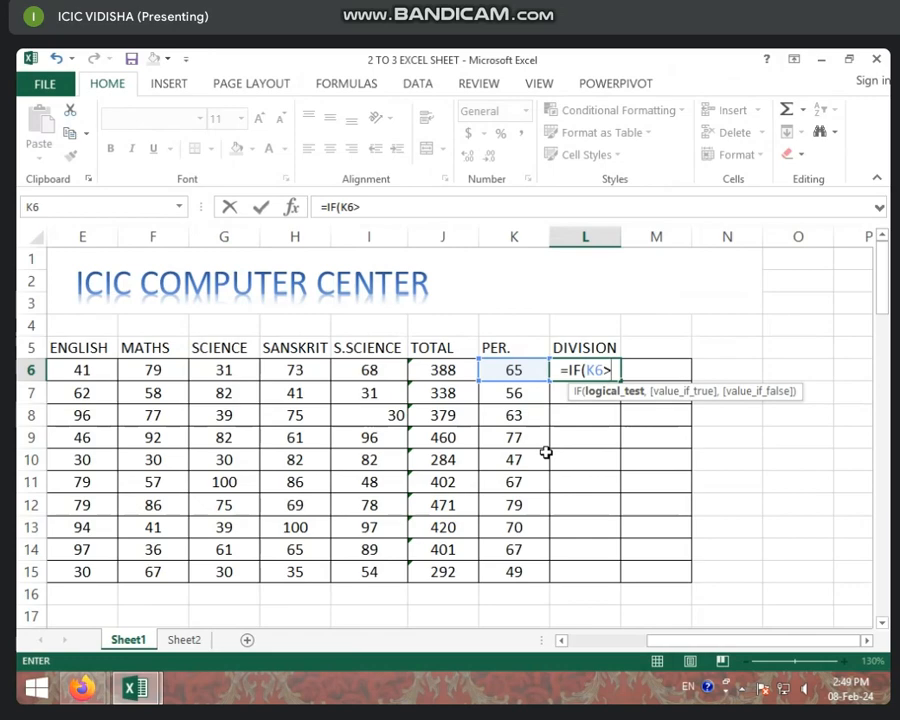
type("=")
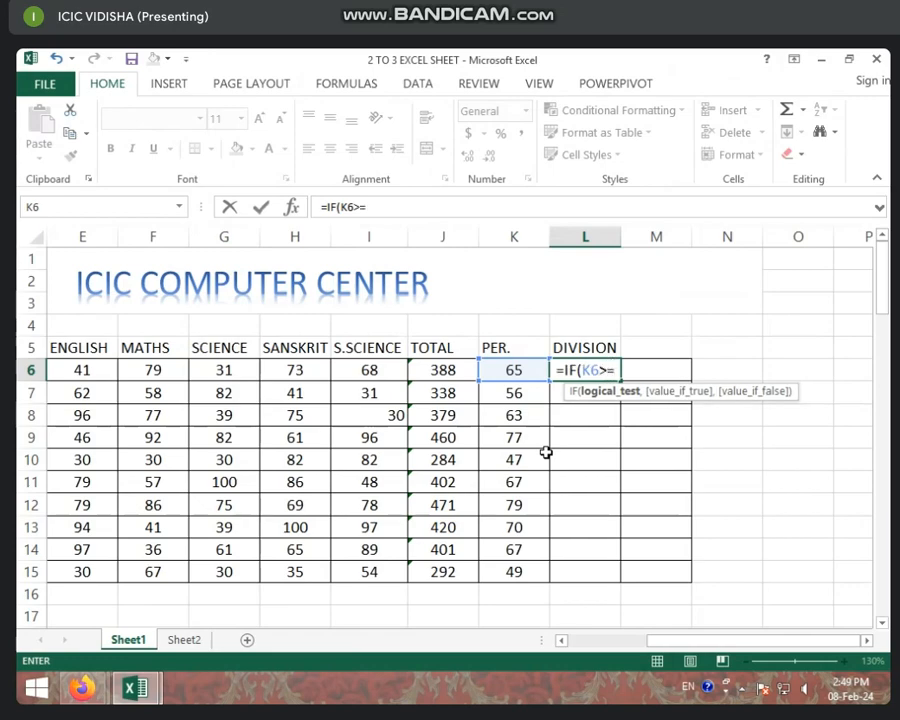
type("60")
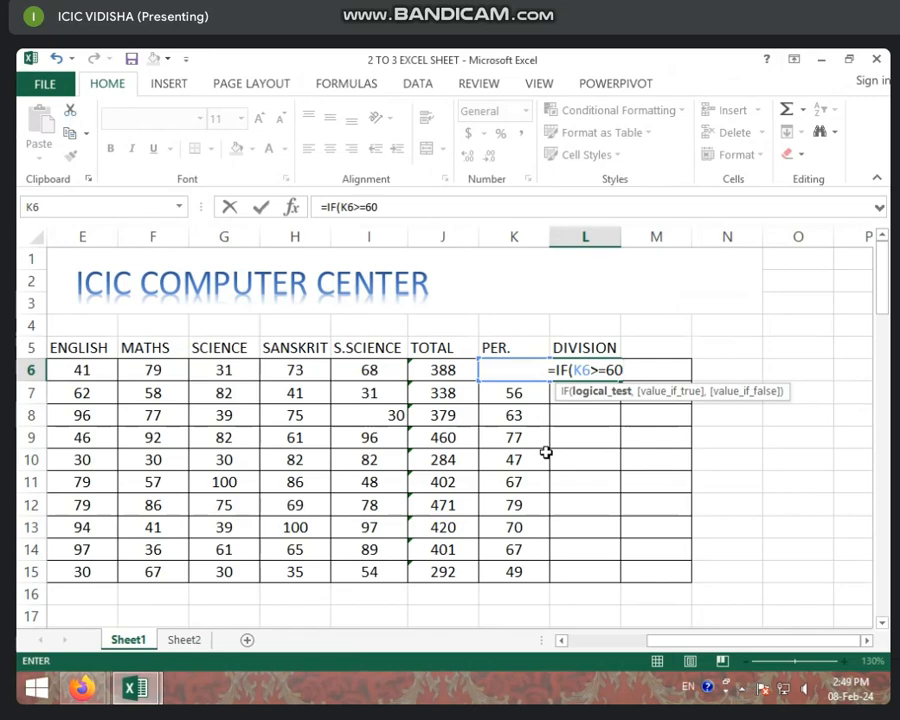
type(",")
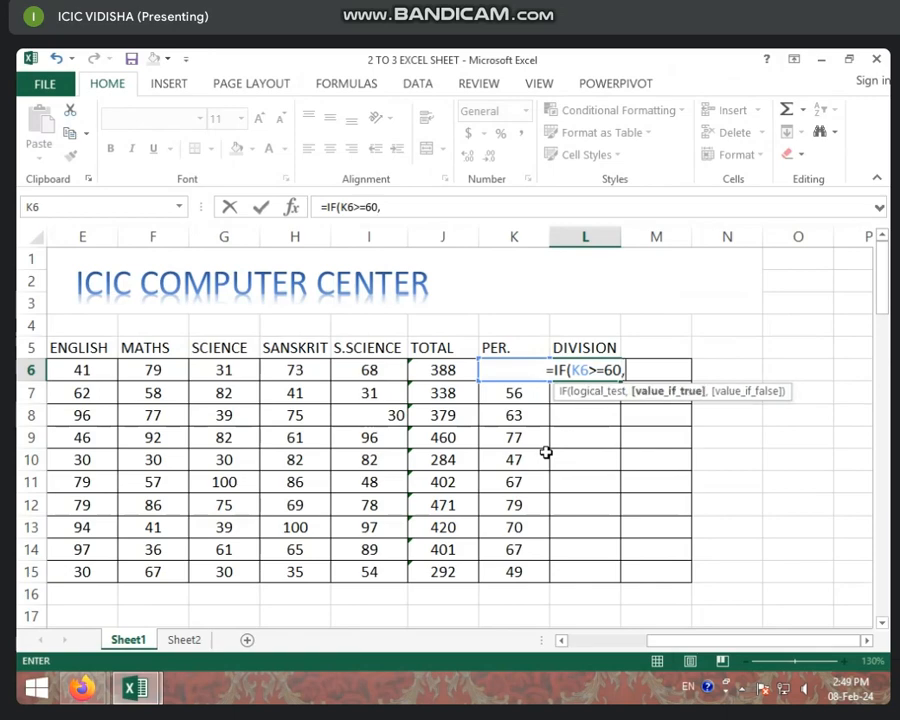
type("\"")
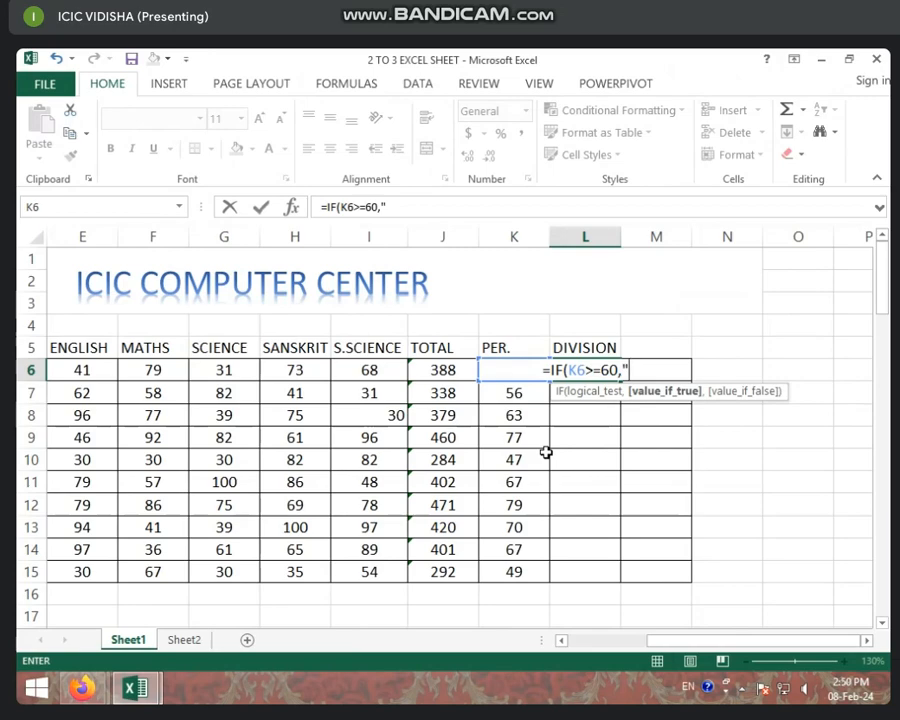
type("FIRST\"")
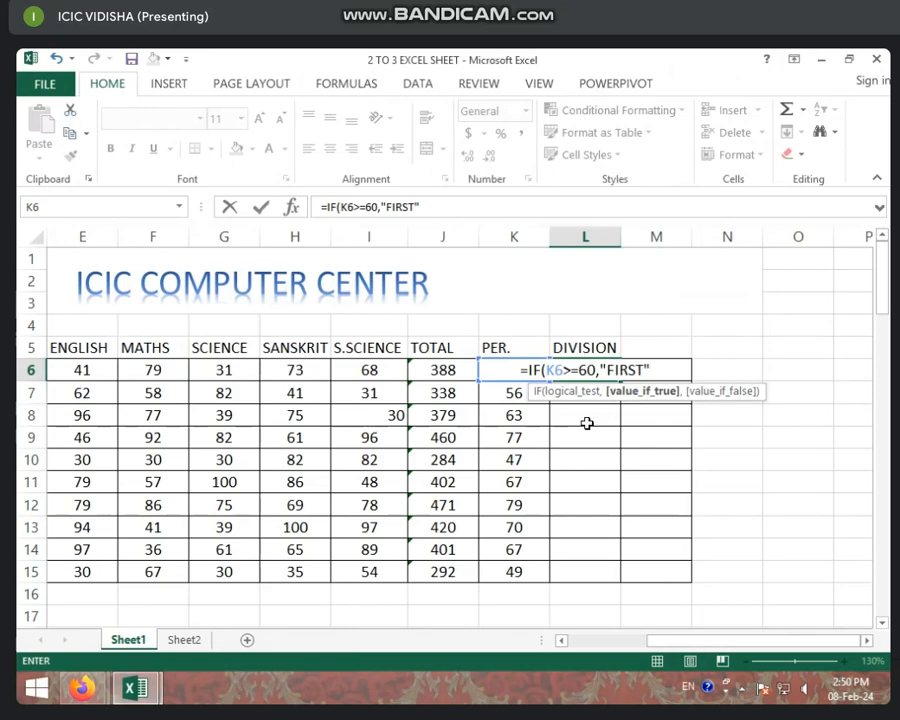
type(")")
key("Return")
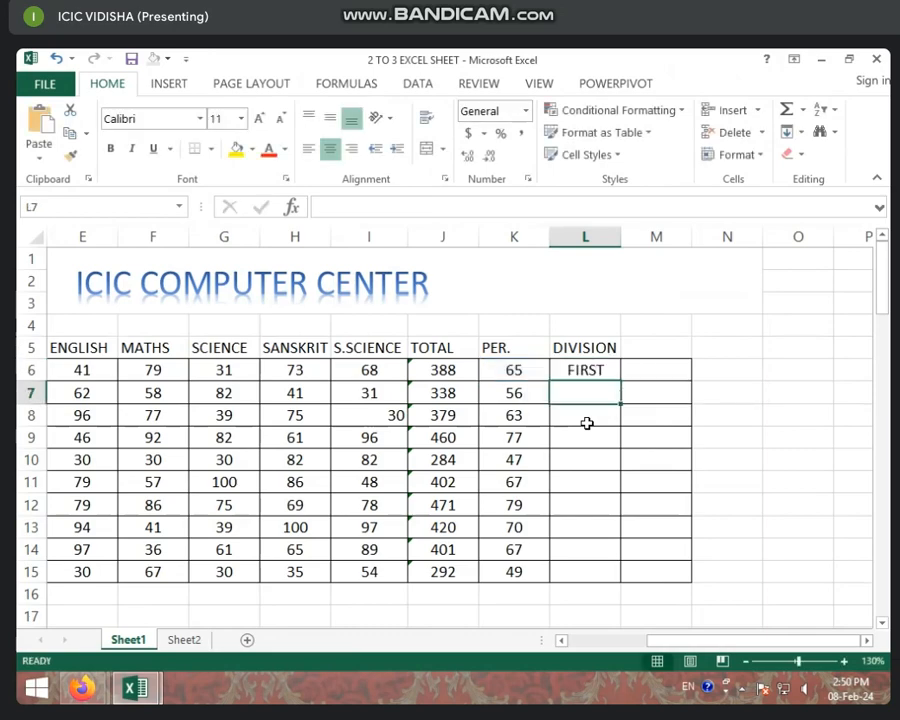
Fill the L6 division formula down the DIVISION column through L15
left_click(576, 377)
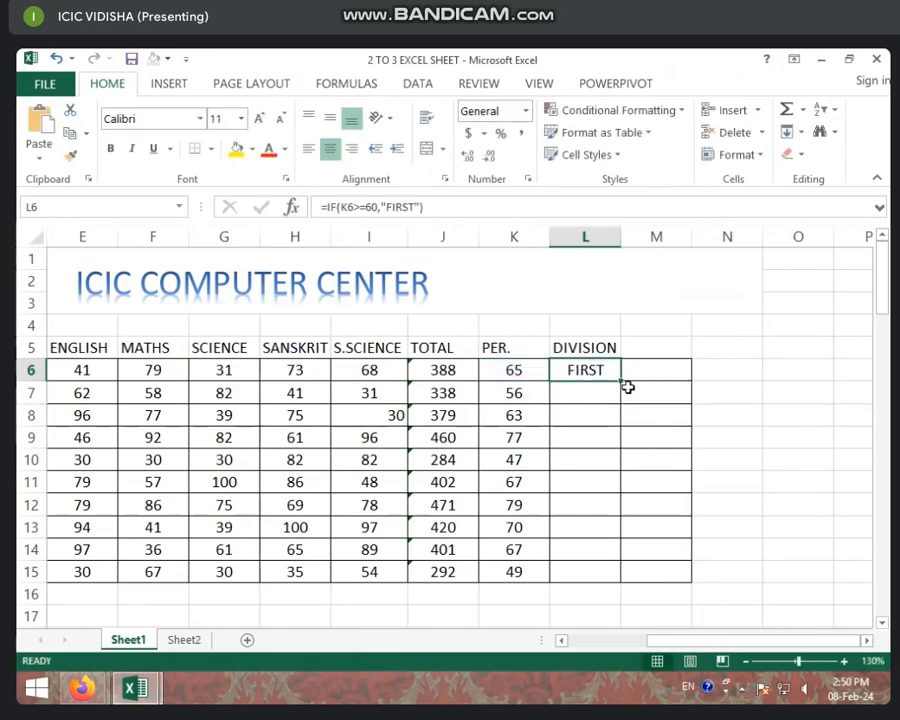
left_click(622, 382)
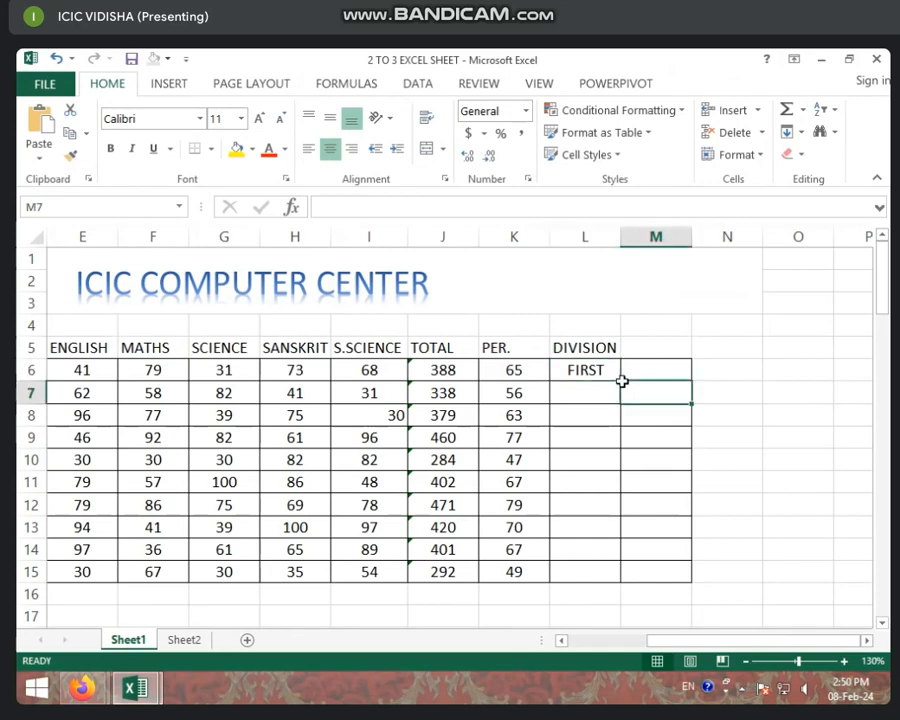
left_click(598, 372)
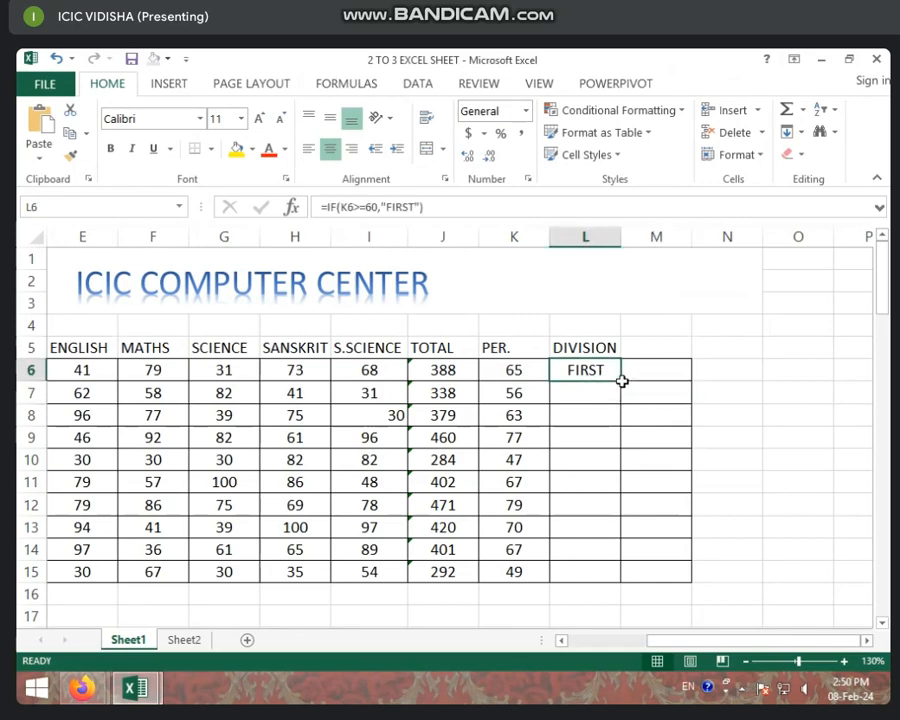
left_click_drag(621, 381, 628, 578)
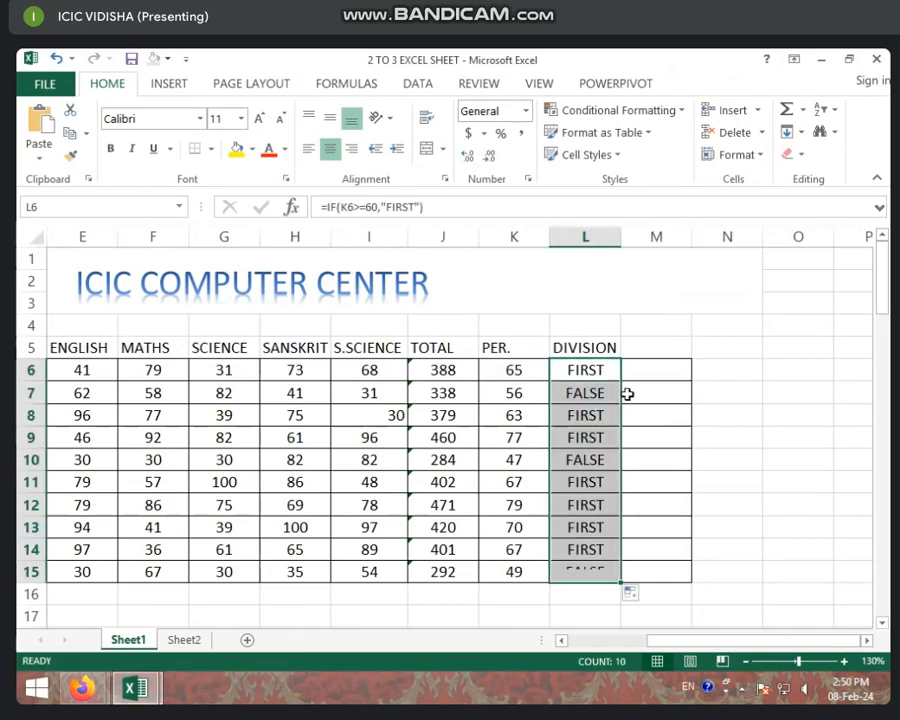
Check the filled DIVISION formulas in L6, L7 and L15 and the row 7 percentage in K7
left_click(588, 371)
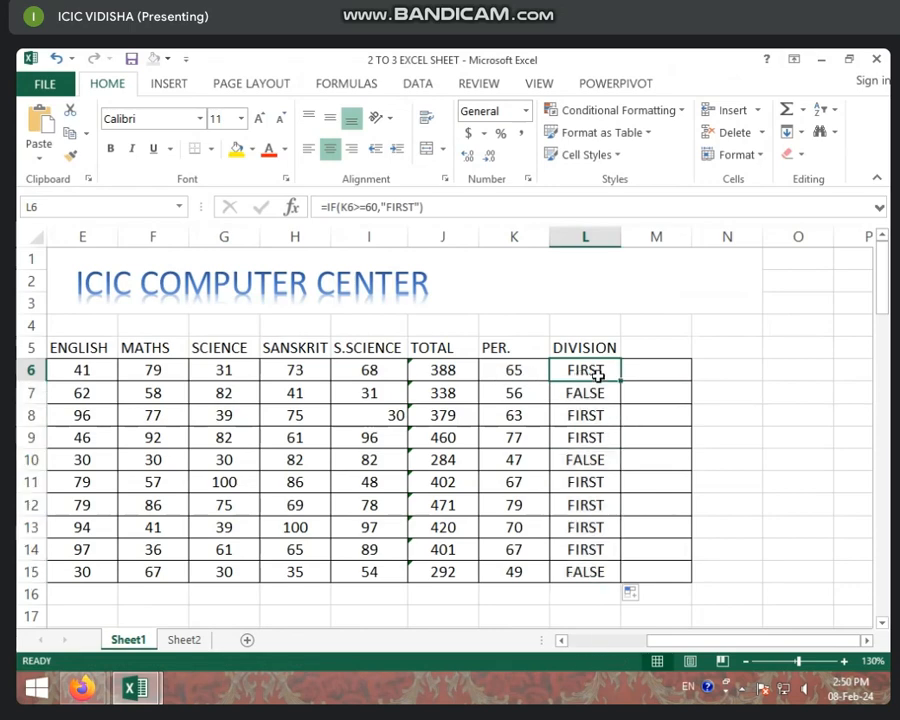
left_click(518, 392)
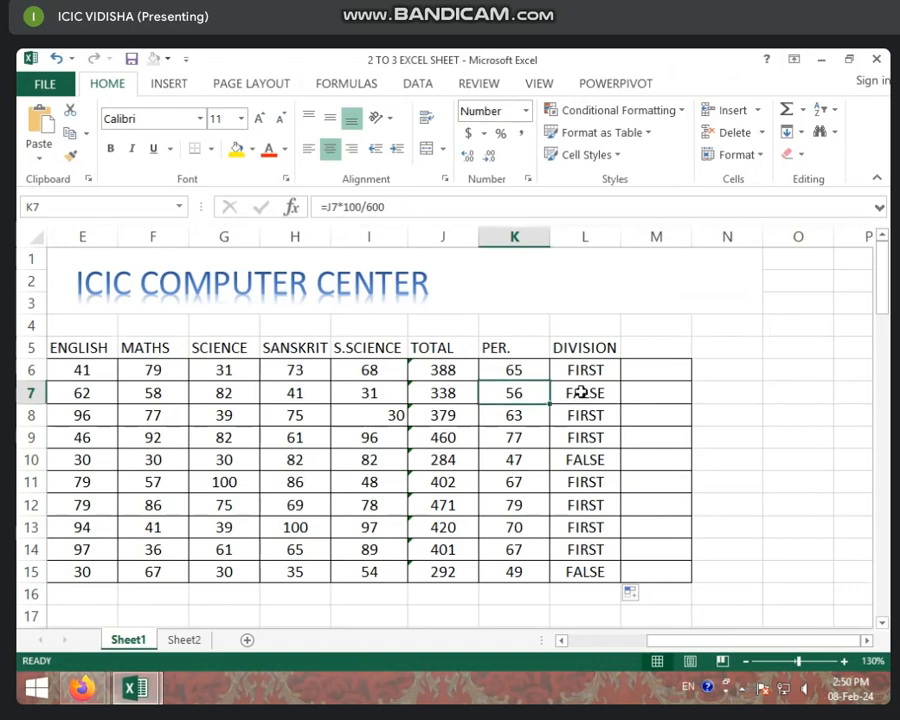
left_click(582, 393)
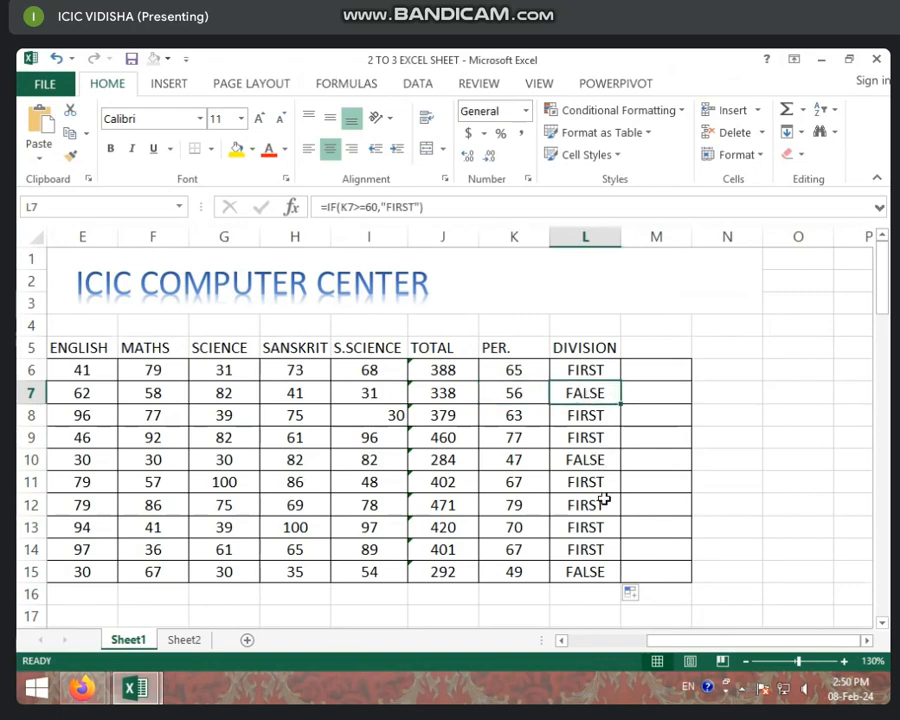
left_click(598, 573)
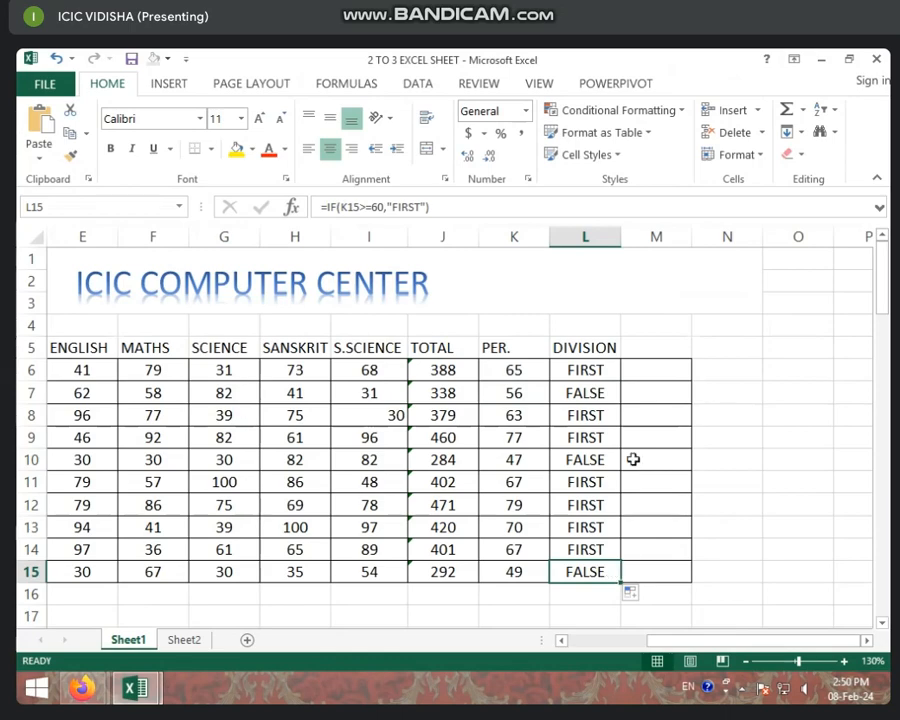
Reopen the IF formula in L6 for editing and remove its closing bracket after "FIRST"
left_click(581, 370)
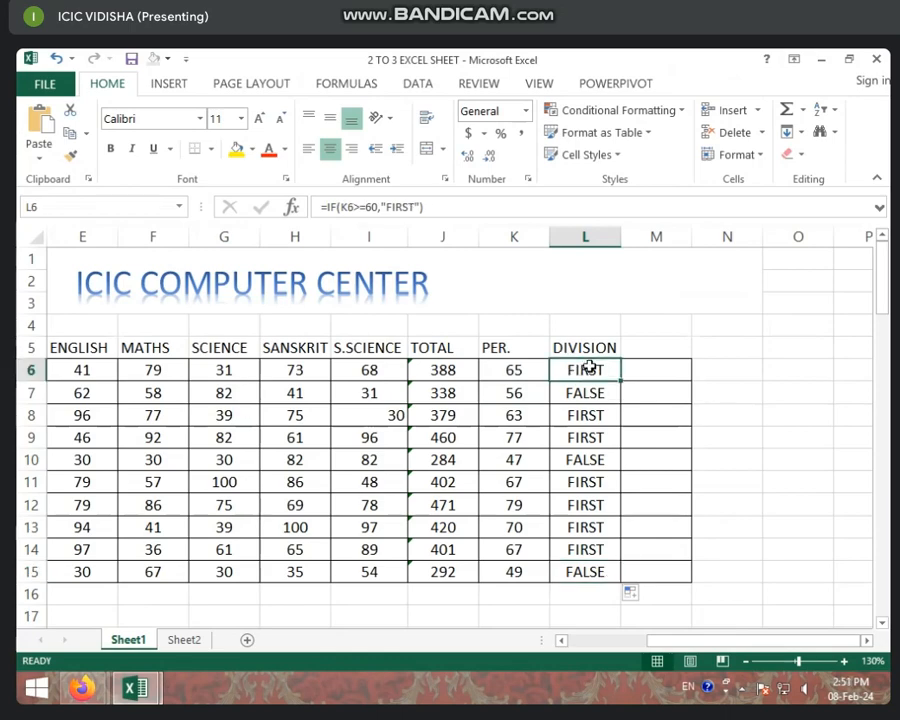
left_click(437, 207)
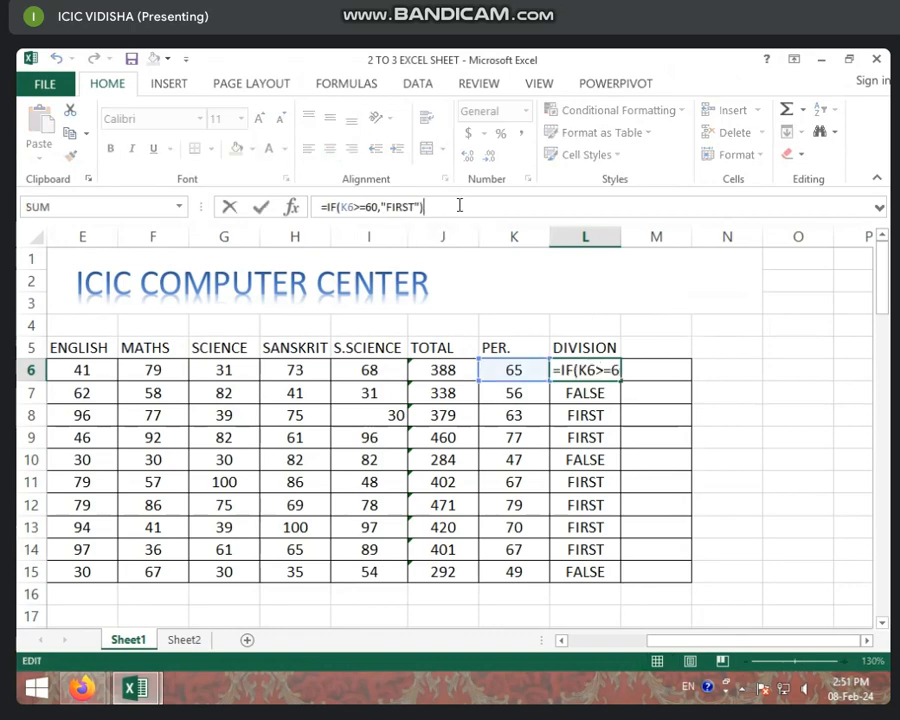
key("BackSpace")
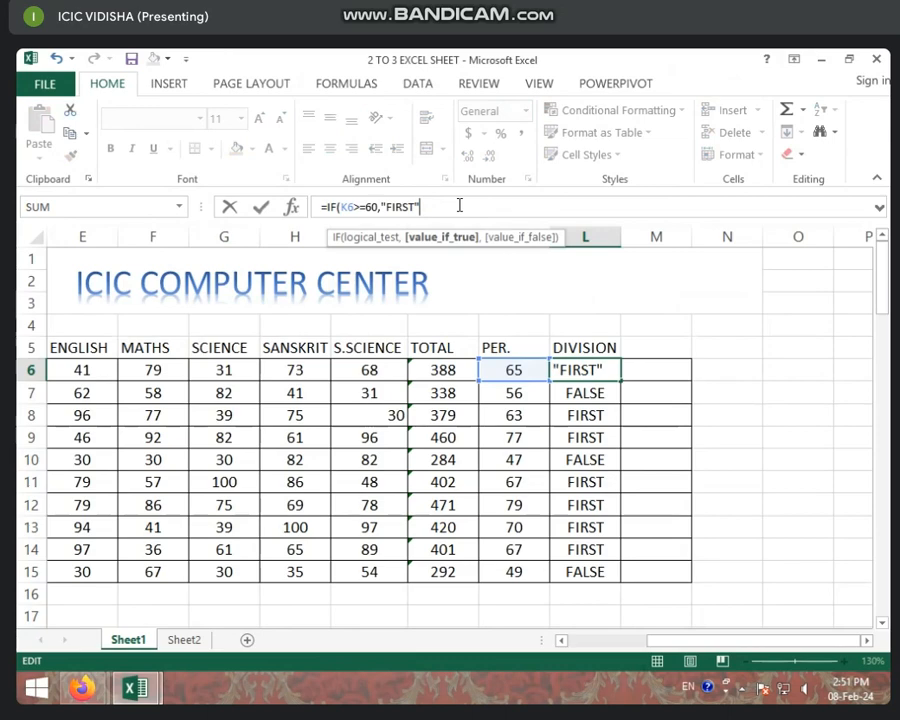